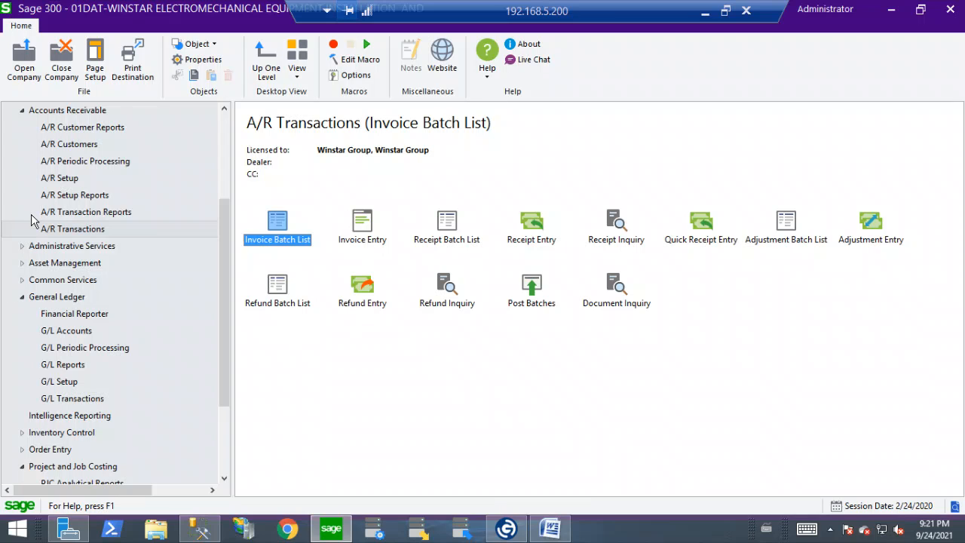
Collapse the Accounts Receivable, General Ledger and Accounts Payable modules and open Contract Maintenance from PJC Transactions.
click(20, 113)
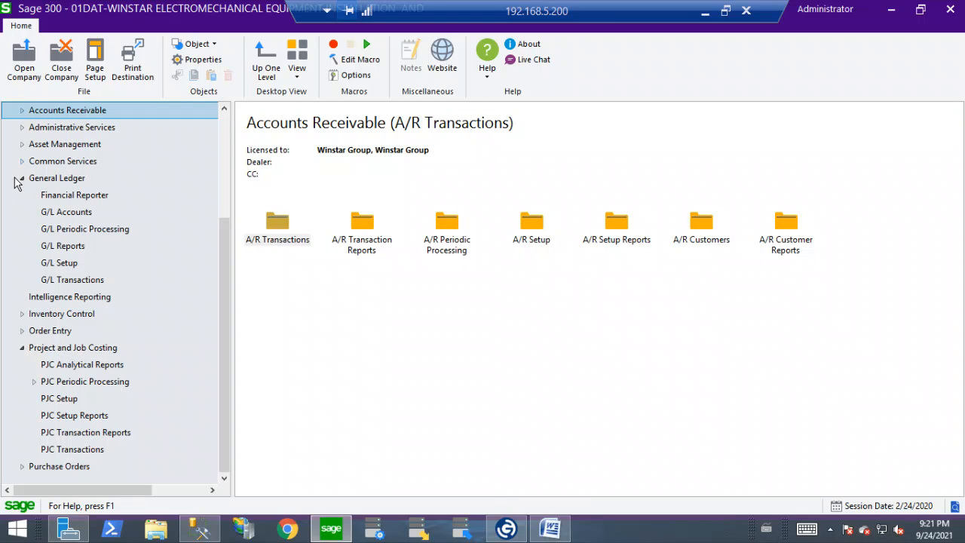
scroll(23, 181, up, 2)
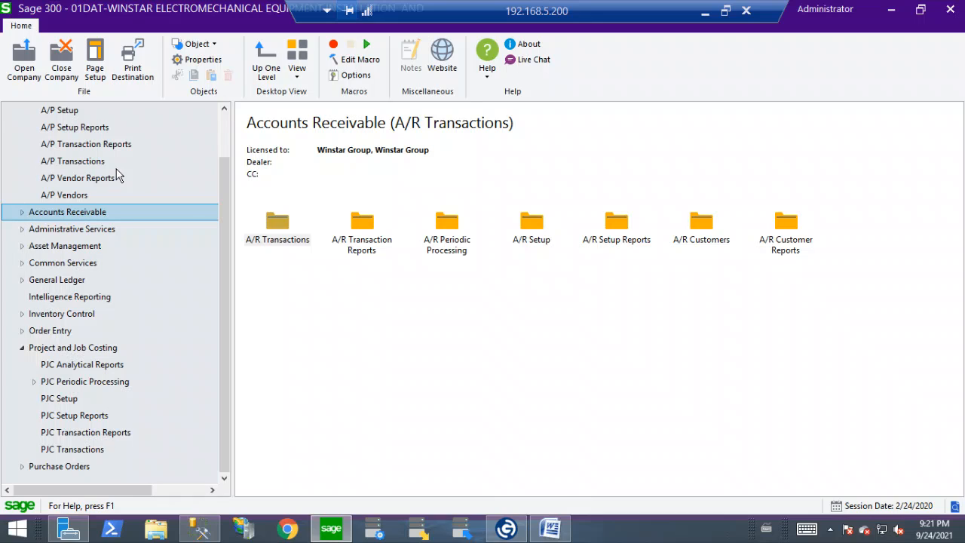
drag(221, 200, 224, 147)
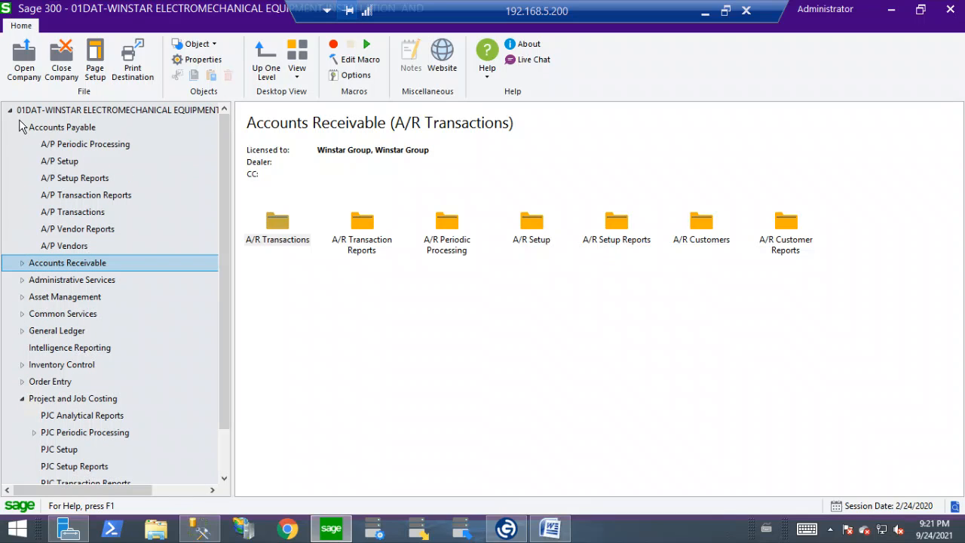
click(24, 128)
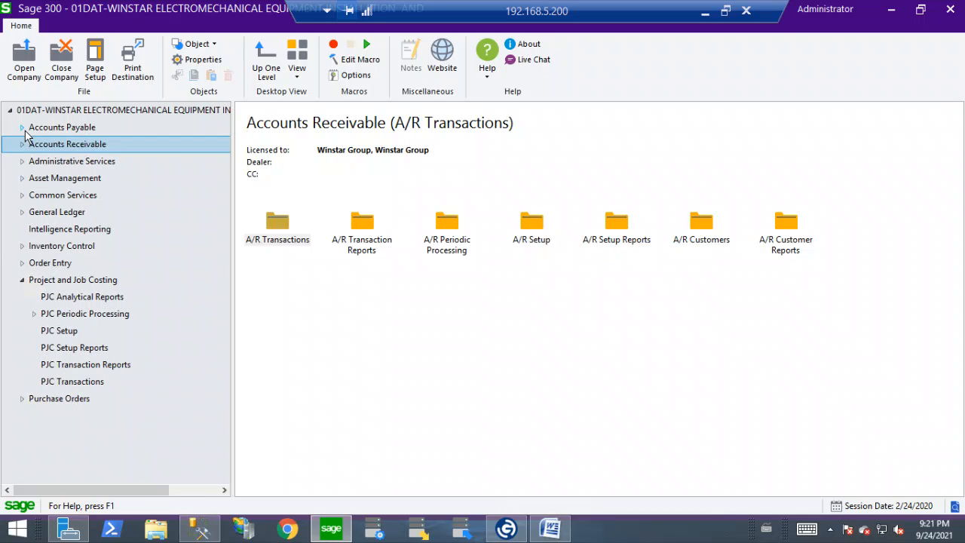
click(96, 388)
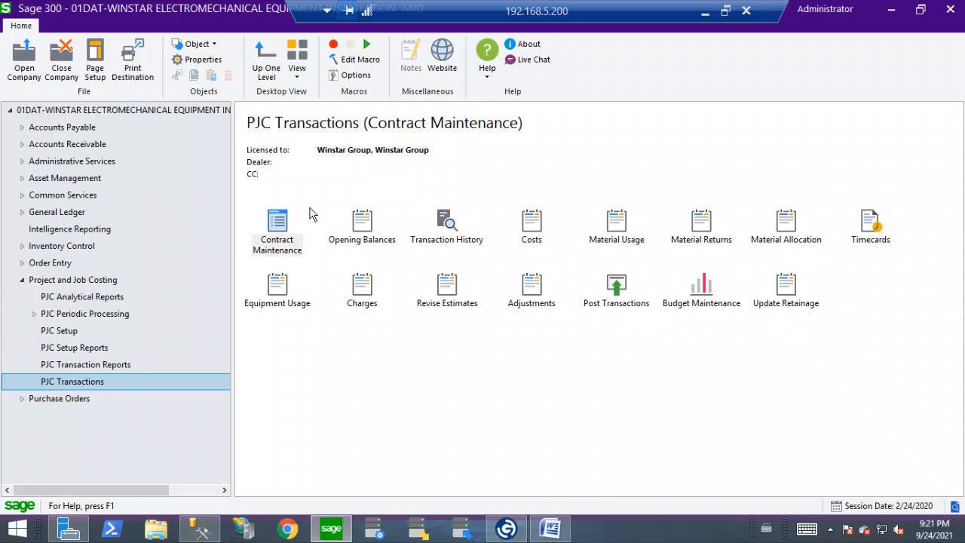
double_click(284, 225)
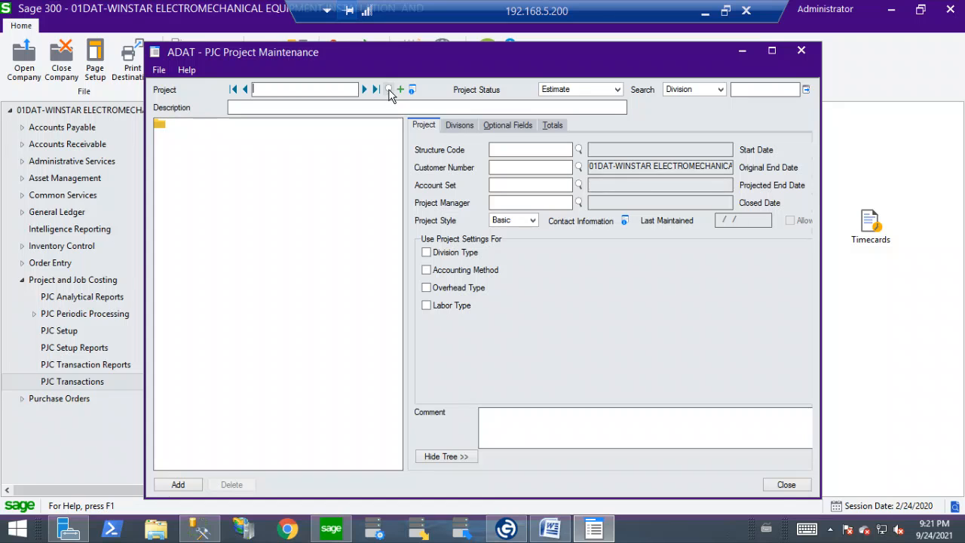
Load project 01-10001-20-TC, expand its division 190 and review the project totals.
click(389, 90)
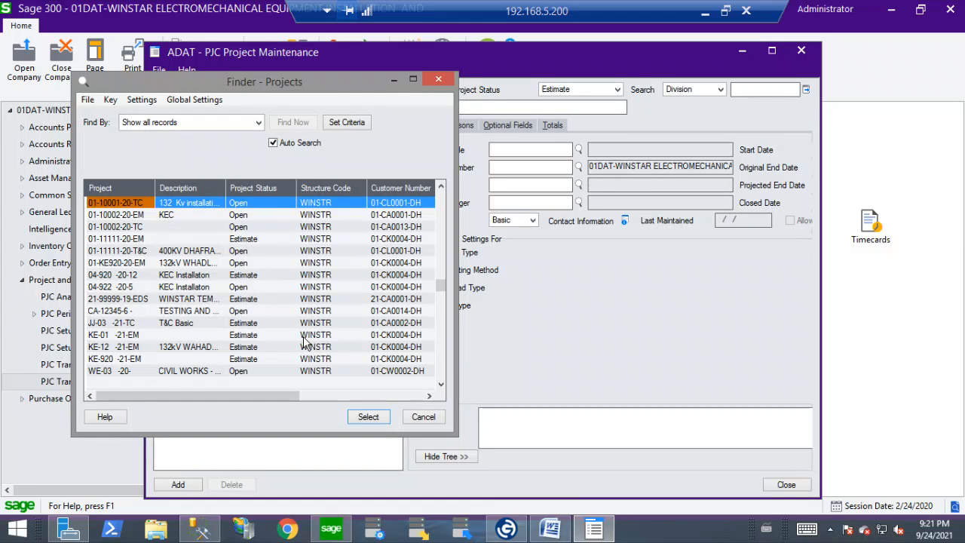
double_click(263, 205)
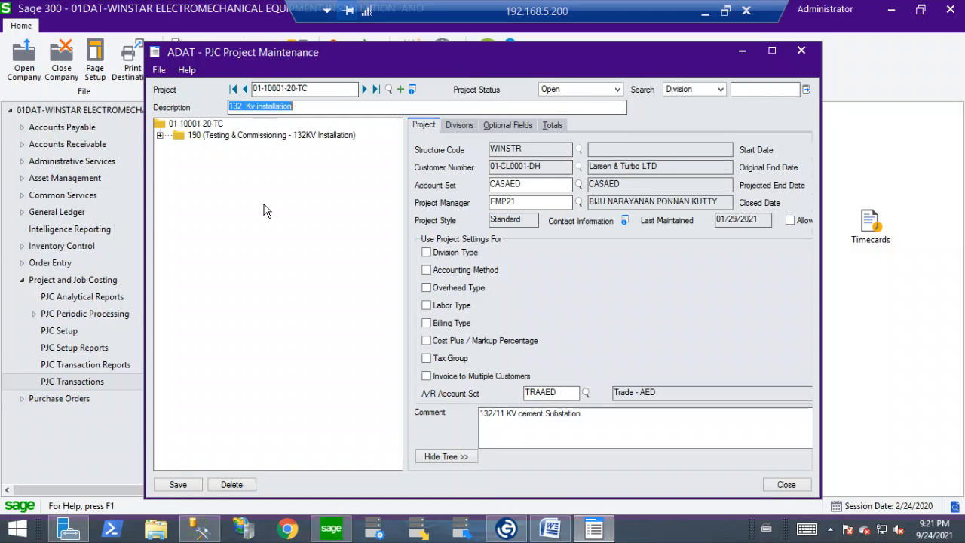
click(160, 136)
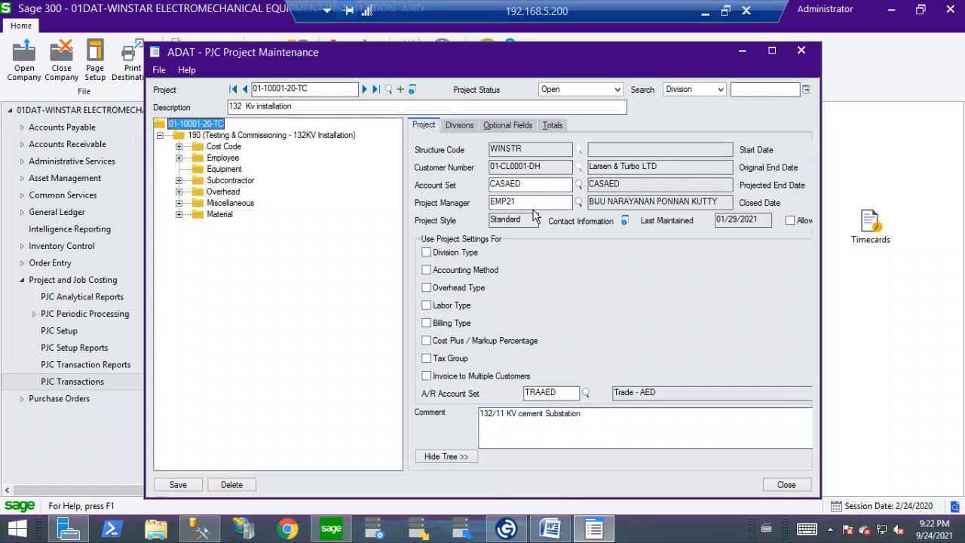
click(552, 125)
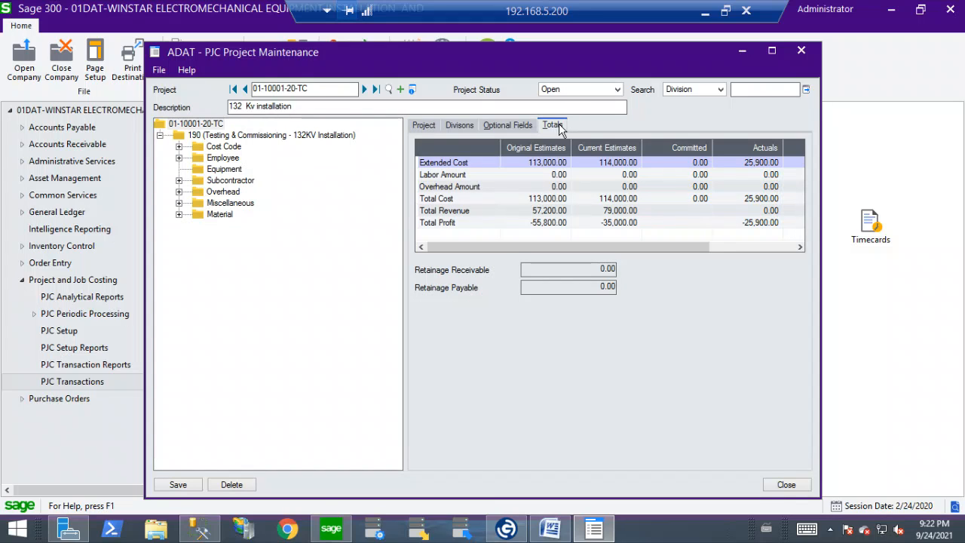
click(424, 125)
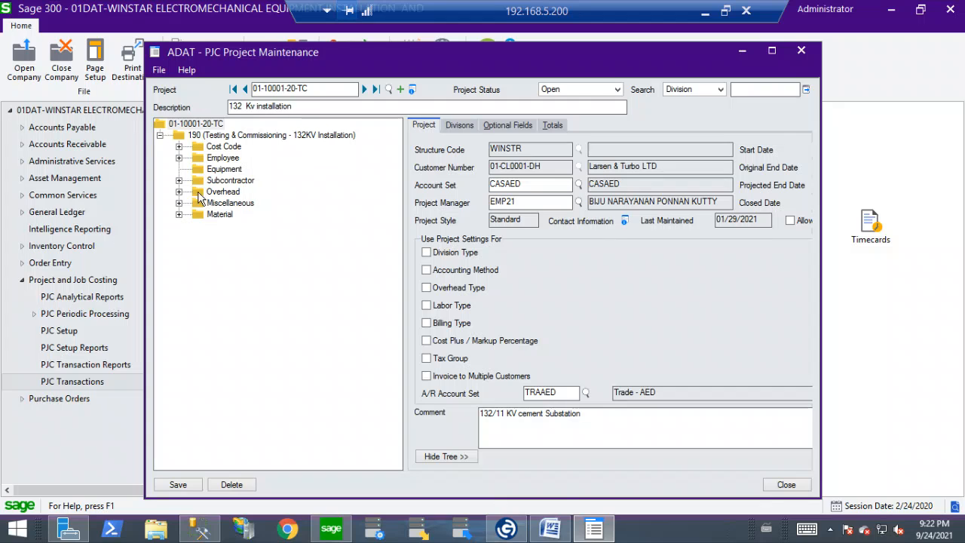
Bring up the transactions of division 190 for all applications in a maximized window.
click(227, 137)
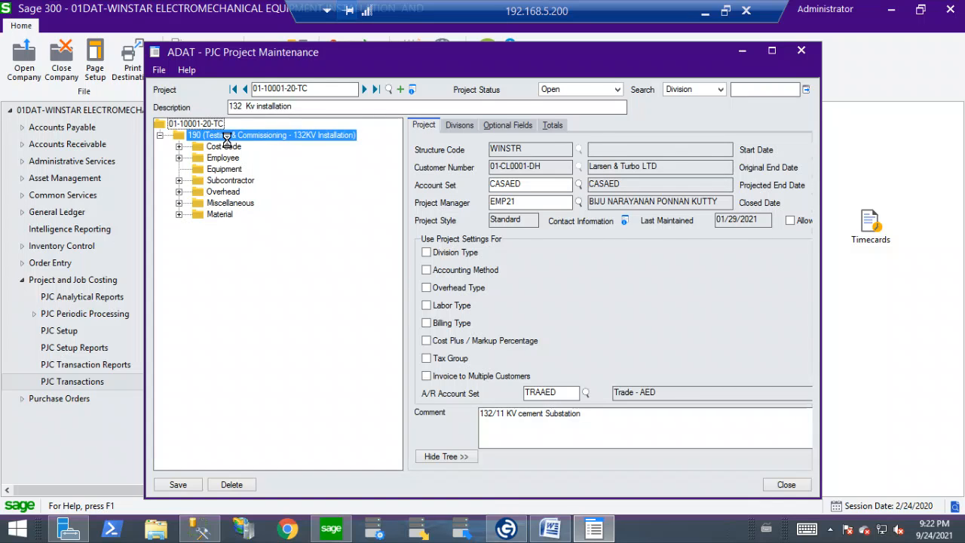
right_click(246, 139)
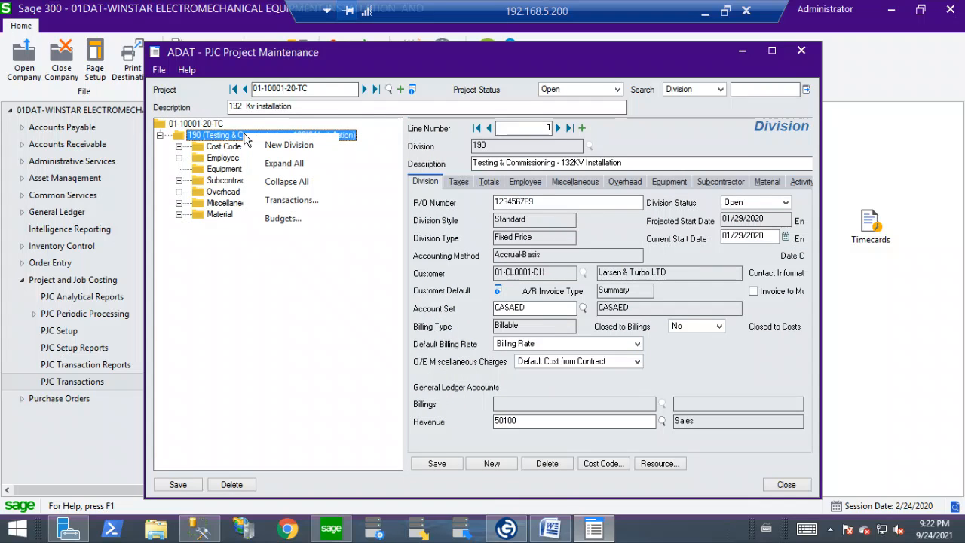
click(279, 202)
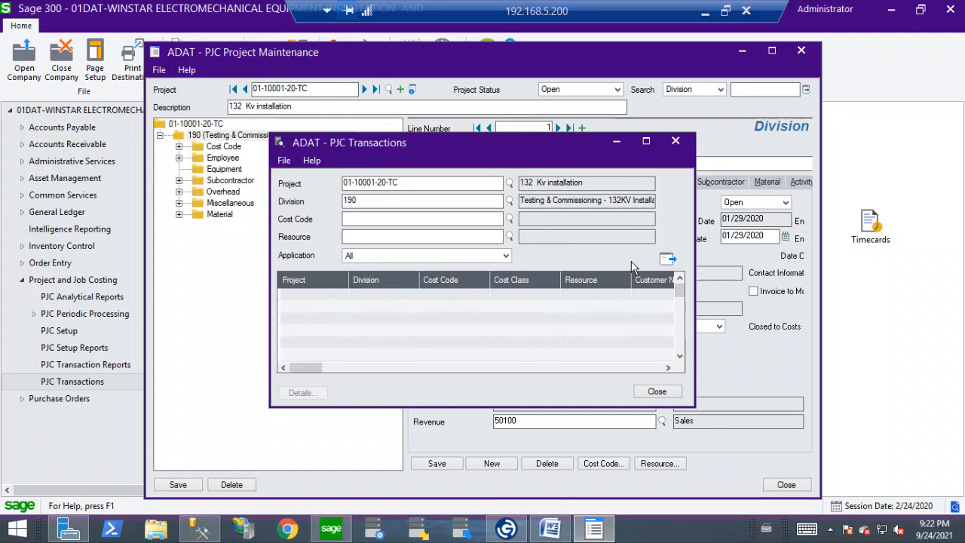
click(668, 259)
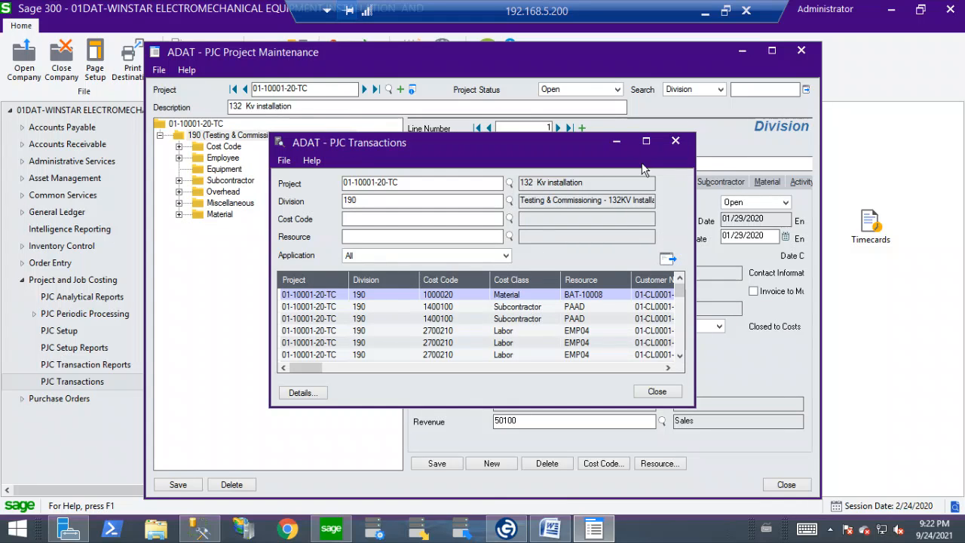
click(646, 141)
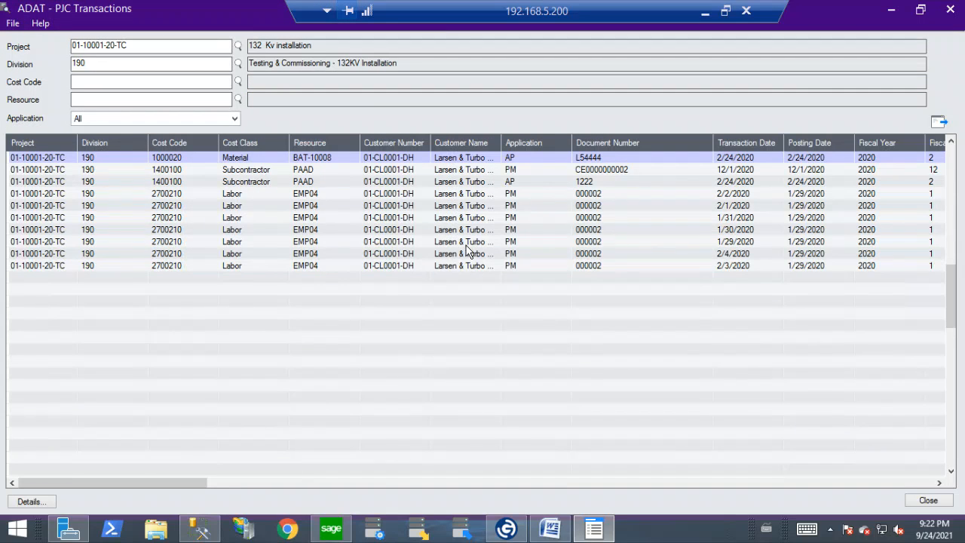
click(301, 170)
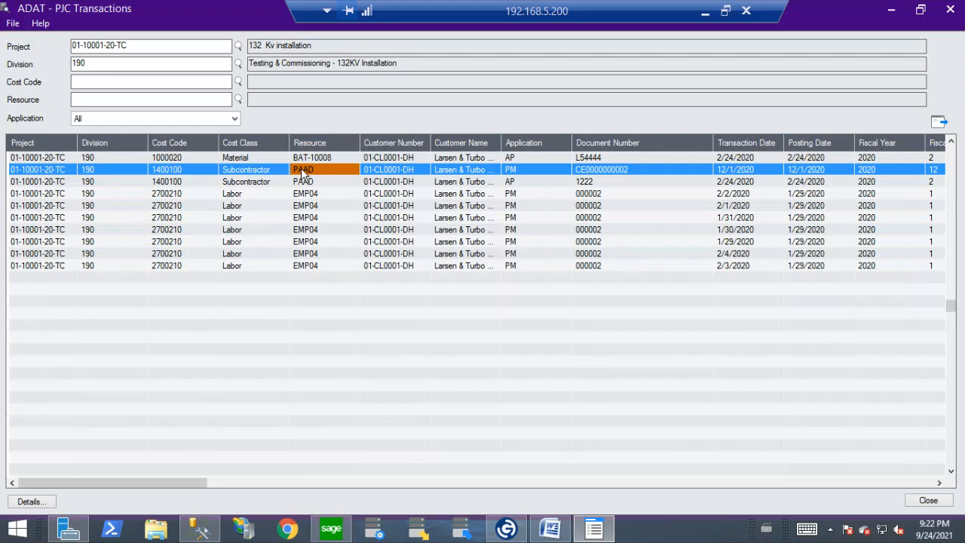
click(50, 505)
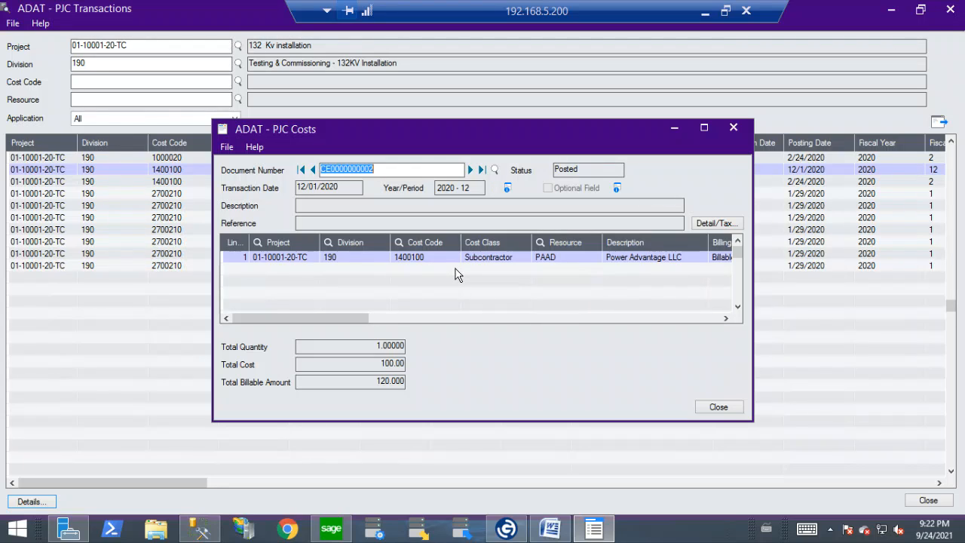
click(732, 129)
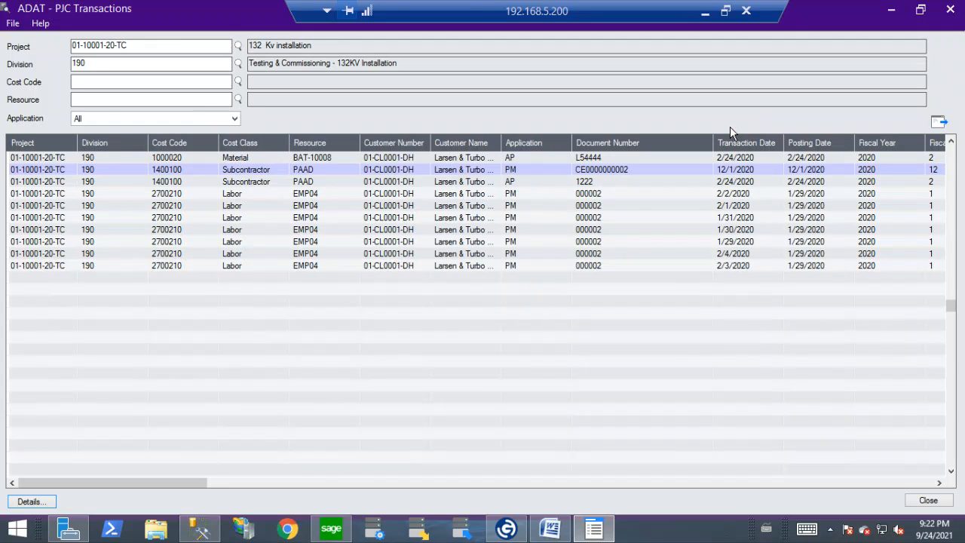
Inspect the source invoice of the material transaction for resource BAT-10008, and close the transaction list and project windows.
click(245, 159)
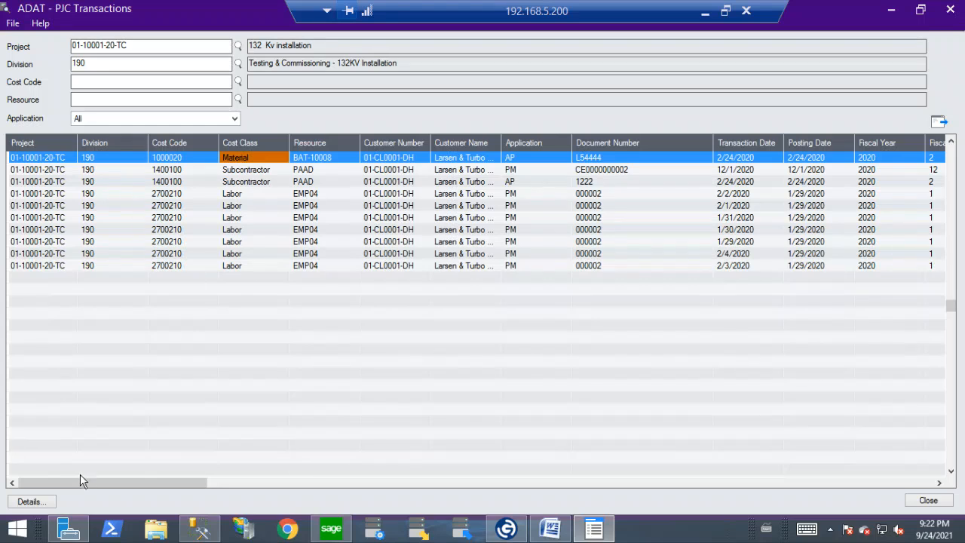
click(38, 503)
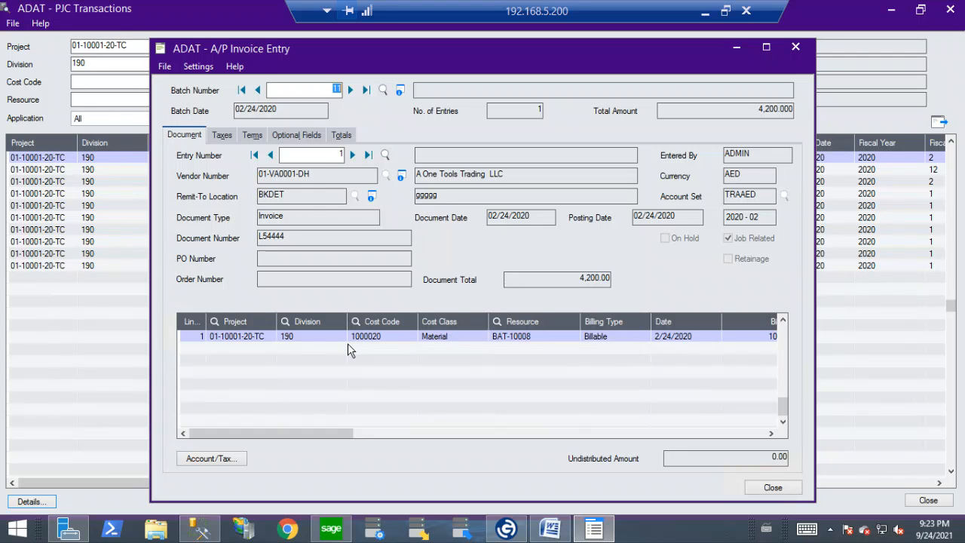
click(796, 47)
click(952, 8)
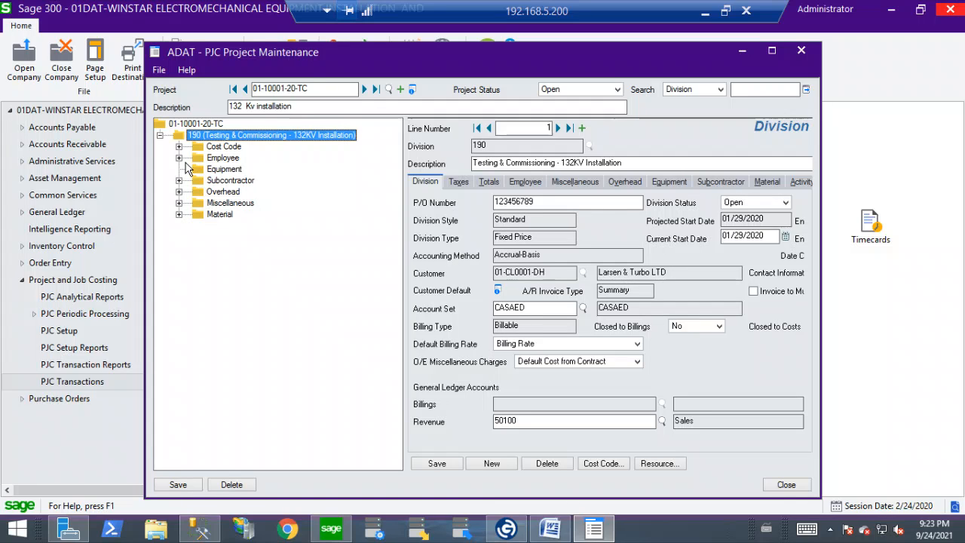
click(202, 126)
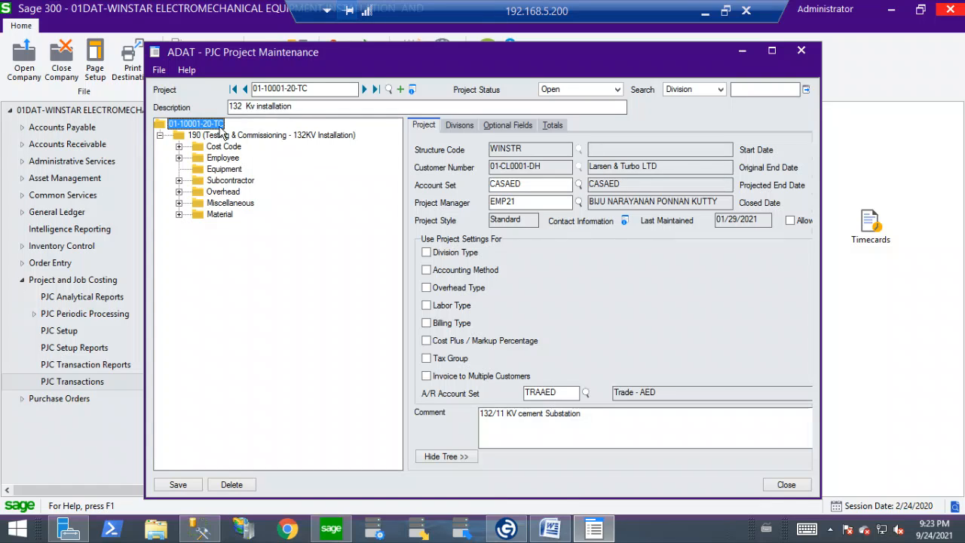
click(803, 51)
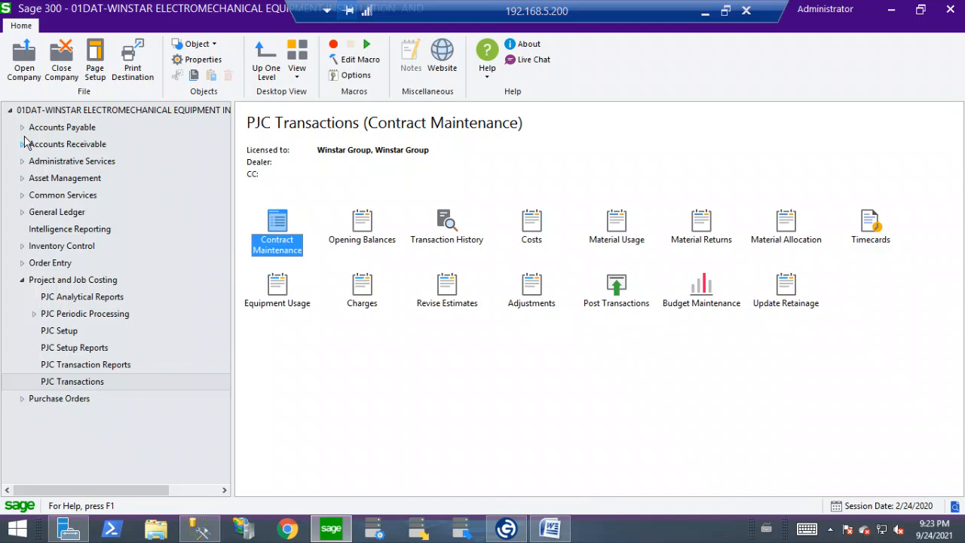
Create a new invoice batch from the Accounts Payable Invoice Batch List.
click(22, 128)
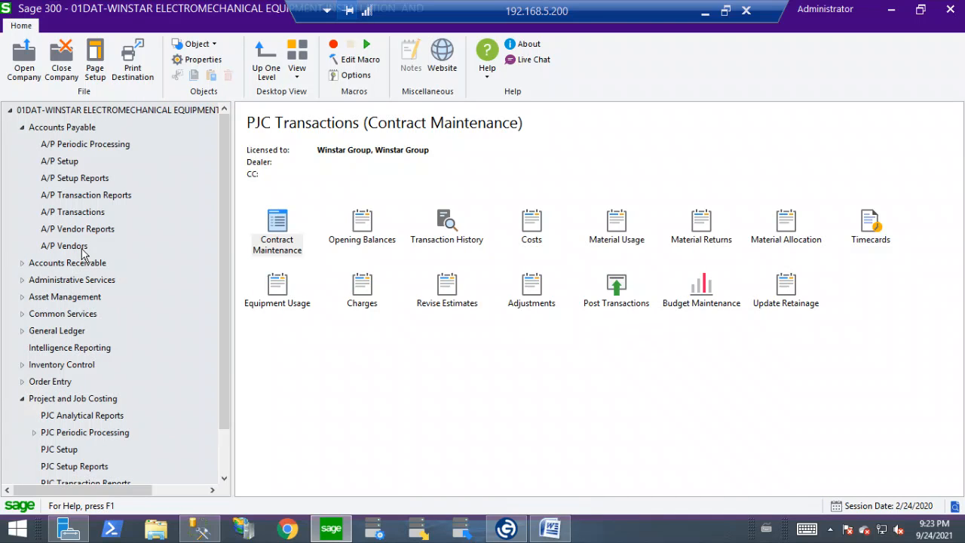
click(89, 216)
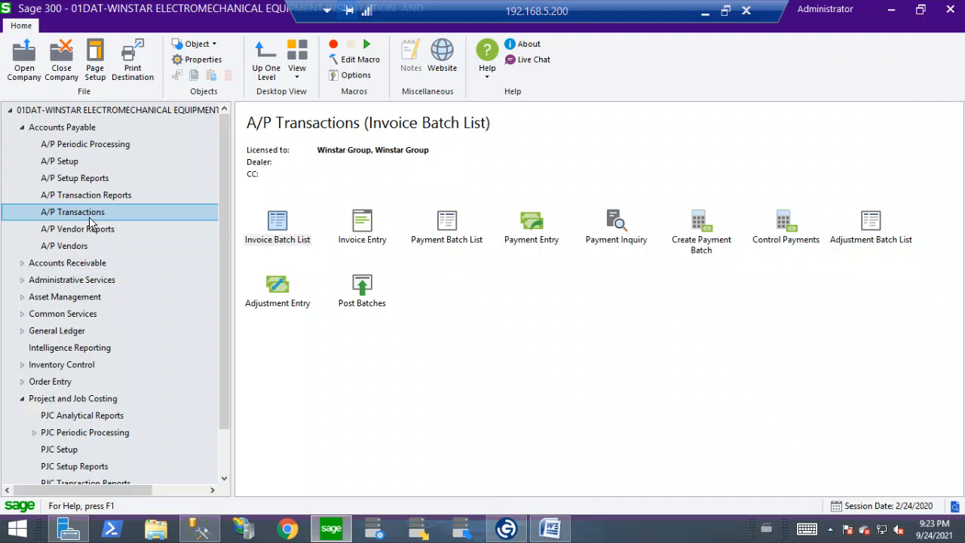
double_click(278, 229)
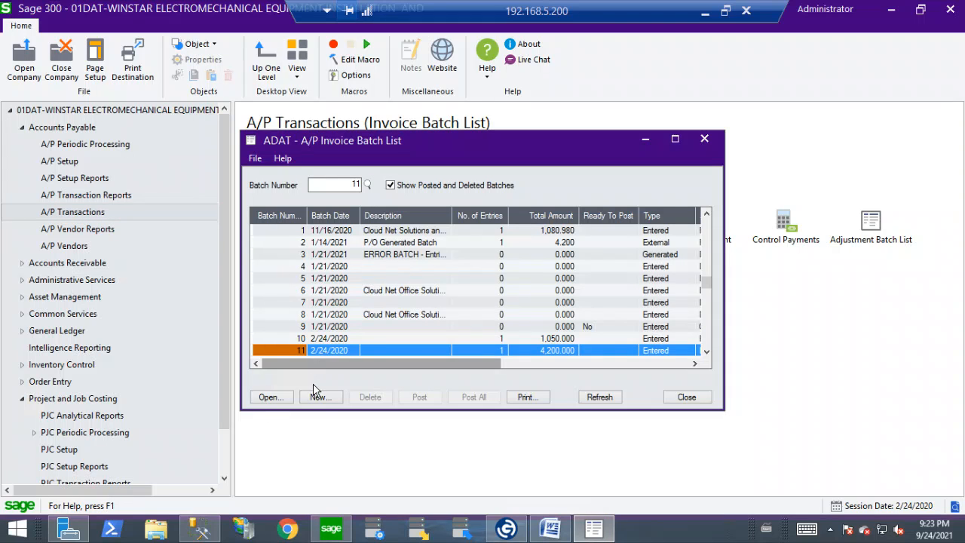
click(318, 398)
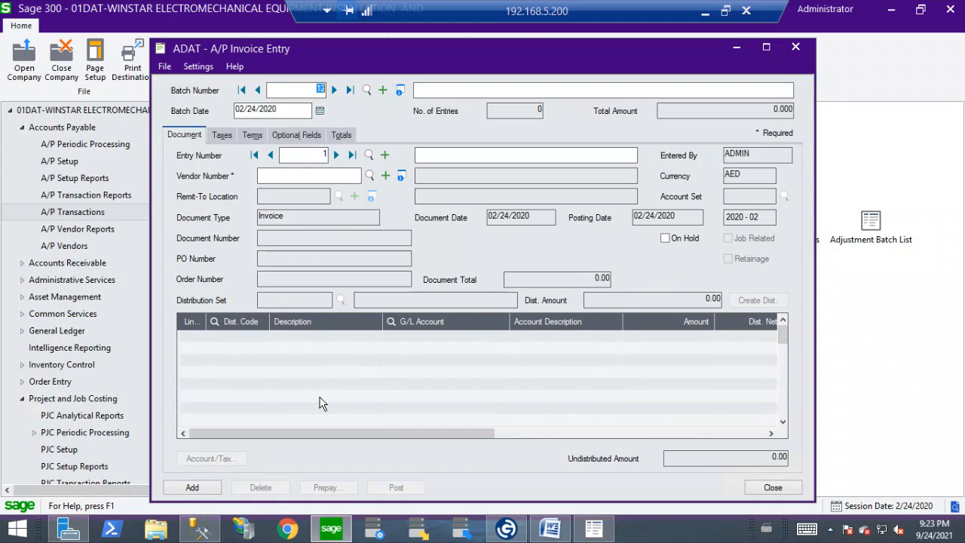
Fill in the invoice header with vendor A One Tools Trading LLC and document number UYYY12222, and mark it as Job Related.
click(369, 175)
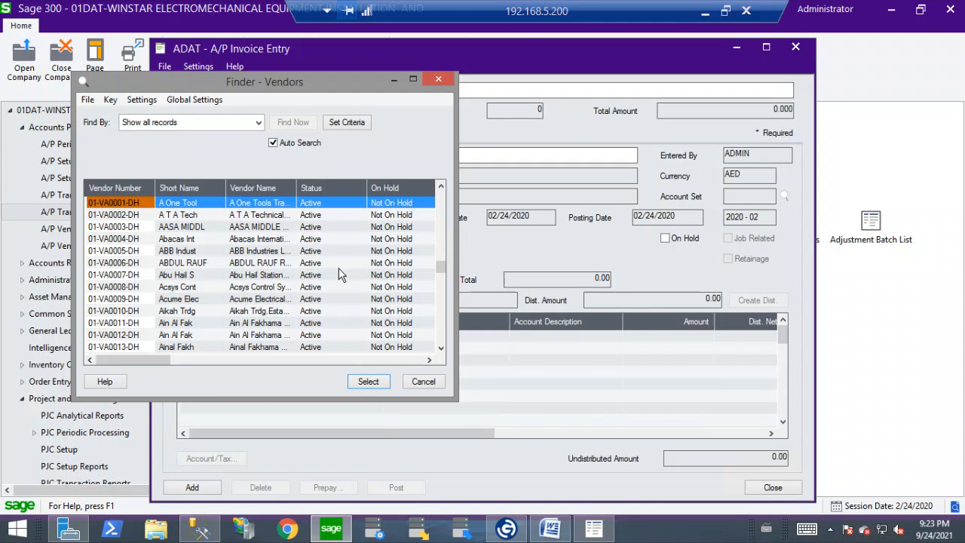
click(369, 382)
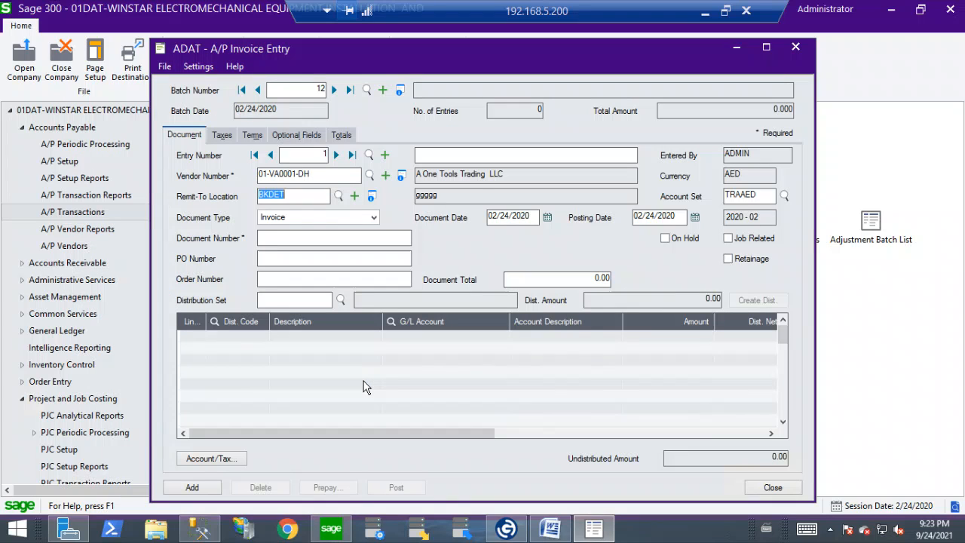
click(279, 242)
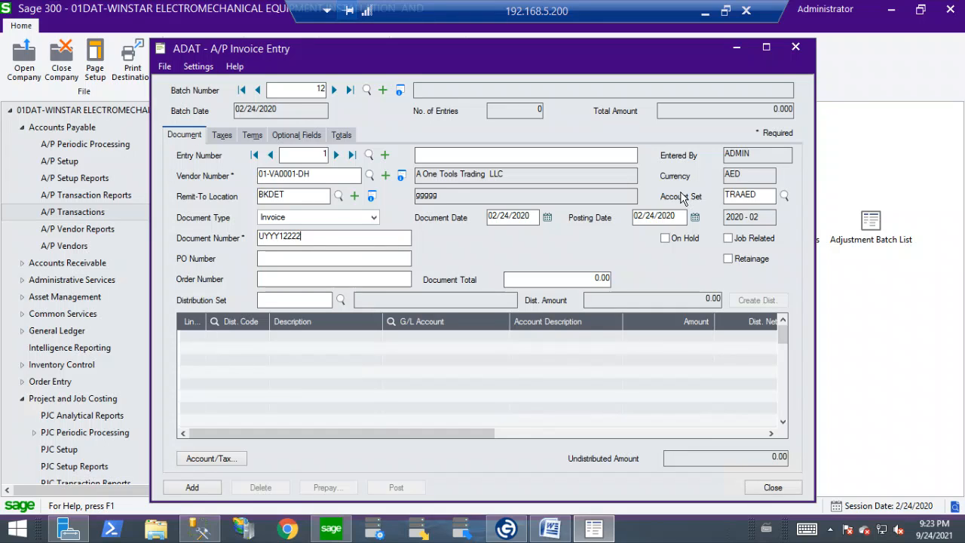
click(729, 242)
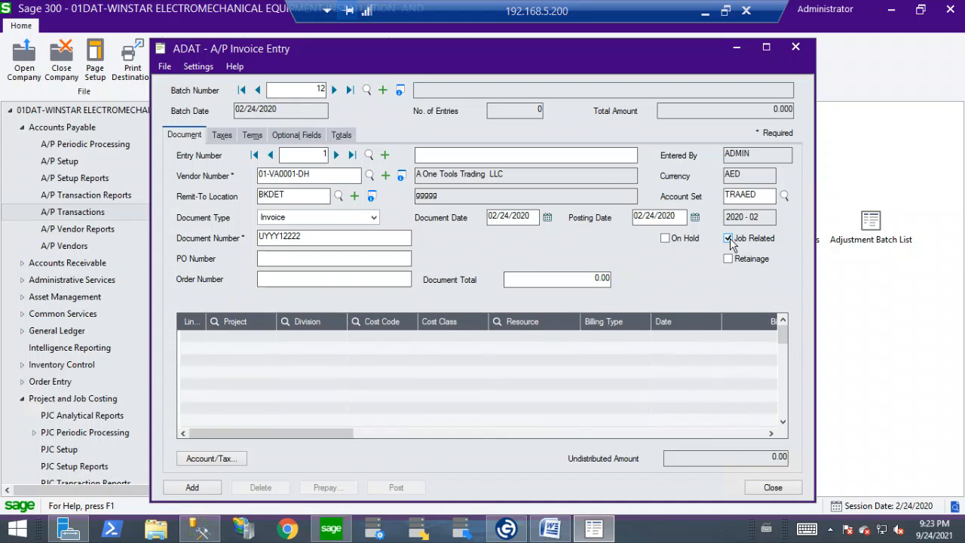
Add a detail line to the invoice and assign it to project 01-10001-20-TC.
click(199, 341)
click(259, 335)
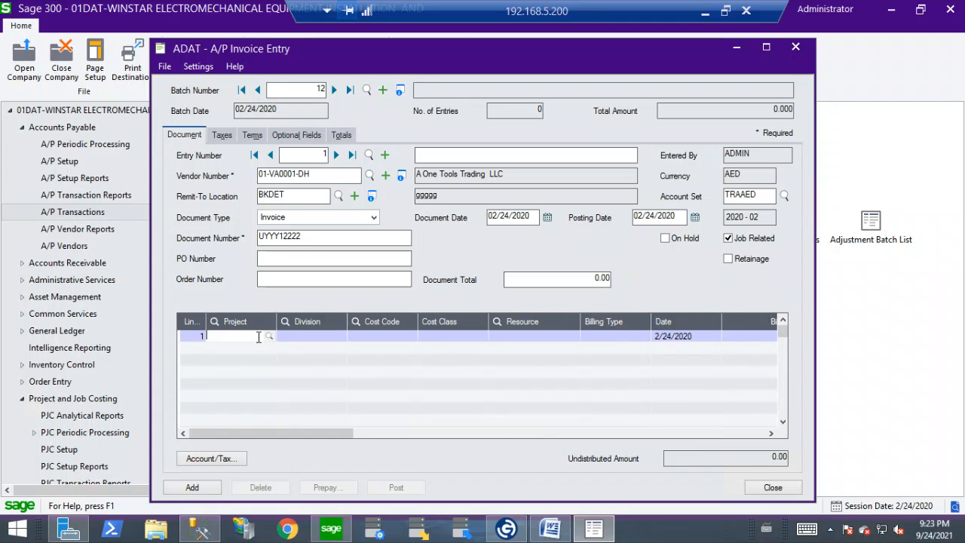
click(268, 336)
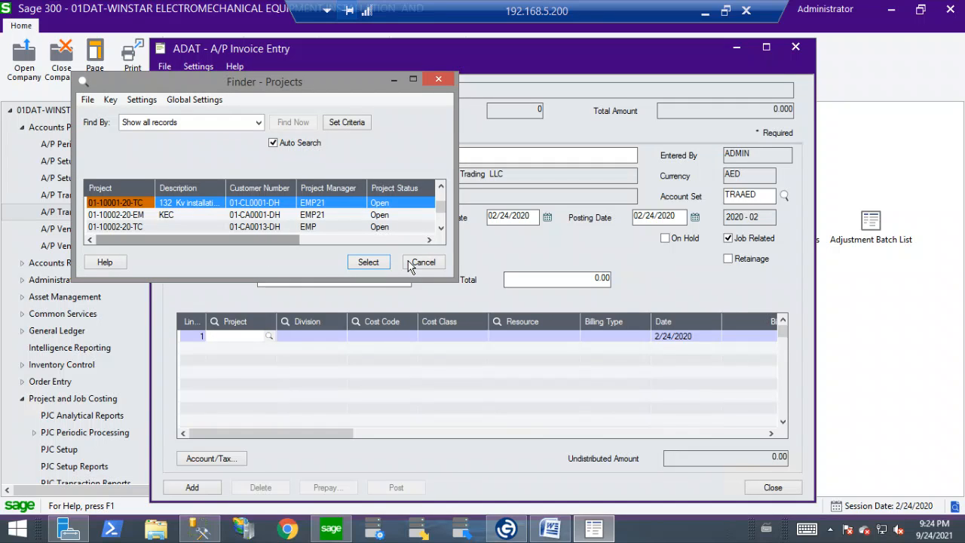
click(369, 260)
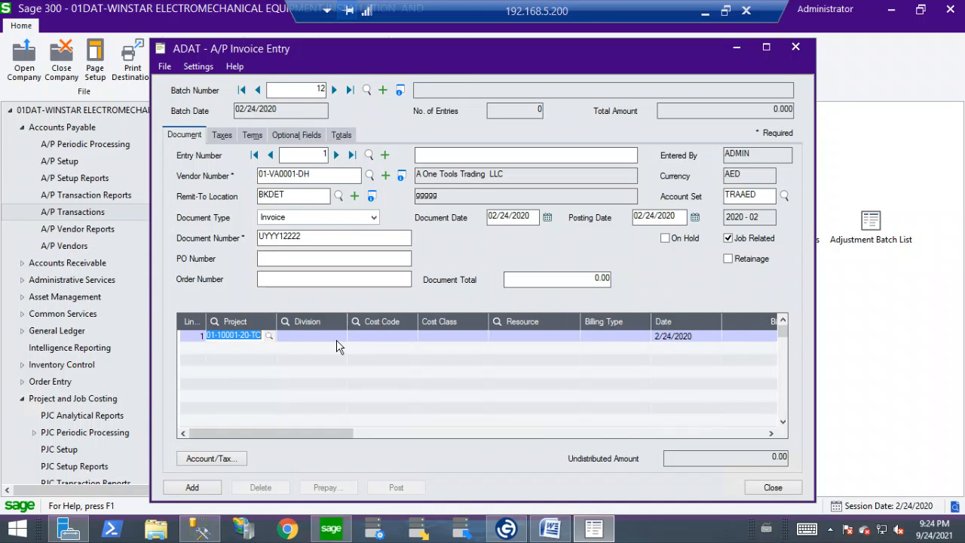
Assign the detail line to division 190 and the subcontractor cost code 1400100.
click(340, 337)
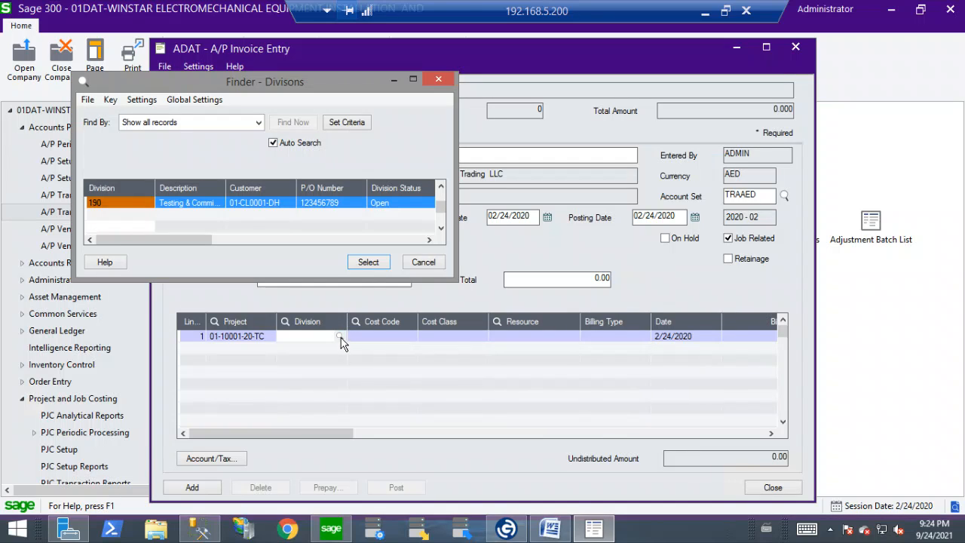
click(369, 260)
click(401, 340)
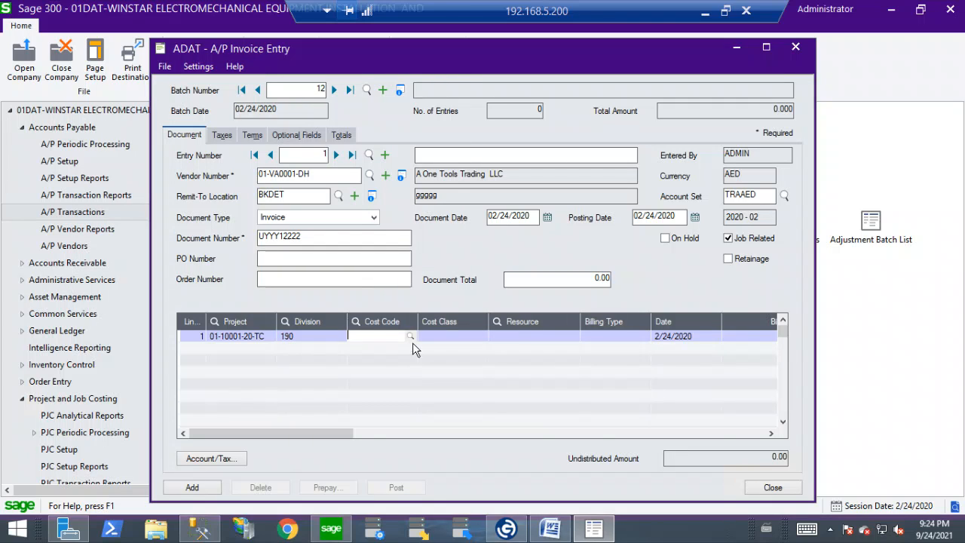
click(412, 337)
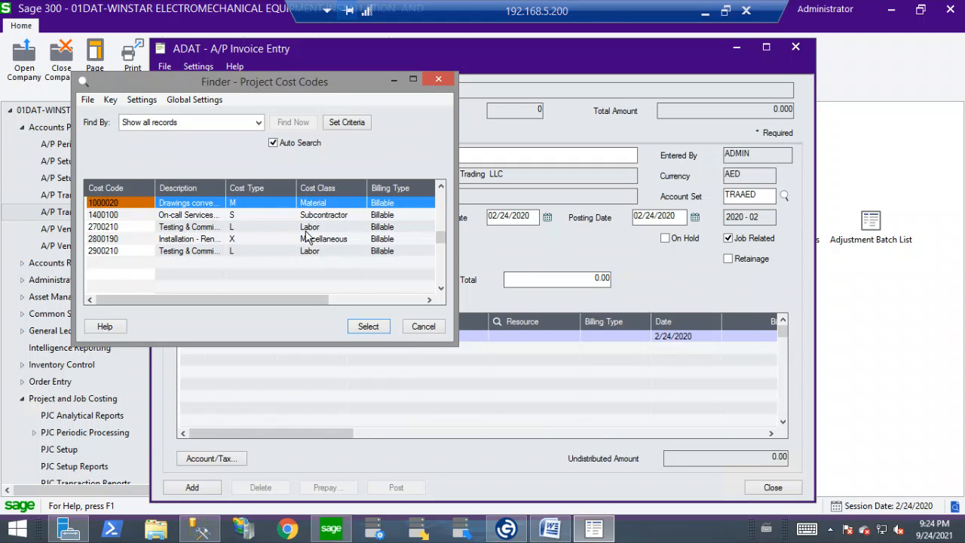
click(317, 208)
click(318, 218)
click(367, 326)
click(476, 337)
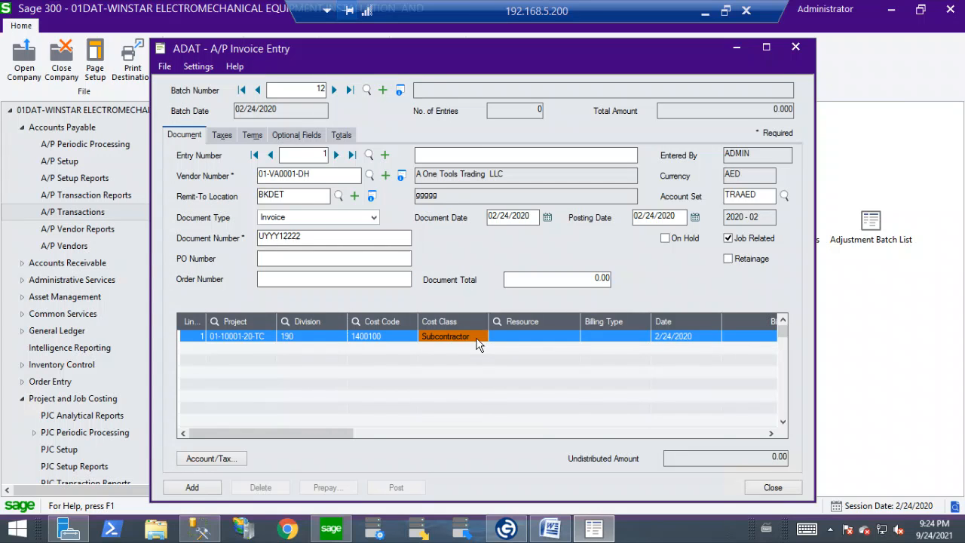
Look through the detail line's billing type, billing rate, A/R item number, UOM, quantity and unit cost fields.
click(626, 334)
drag(353, 432, 444, 433)
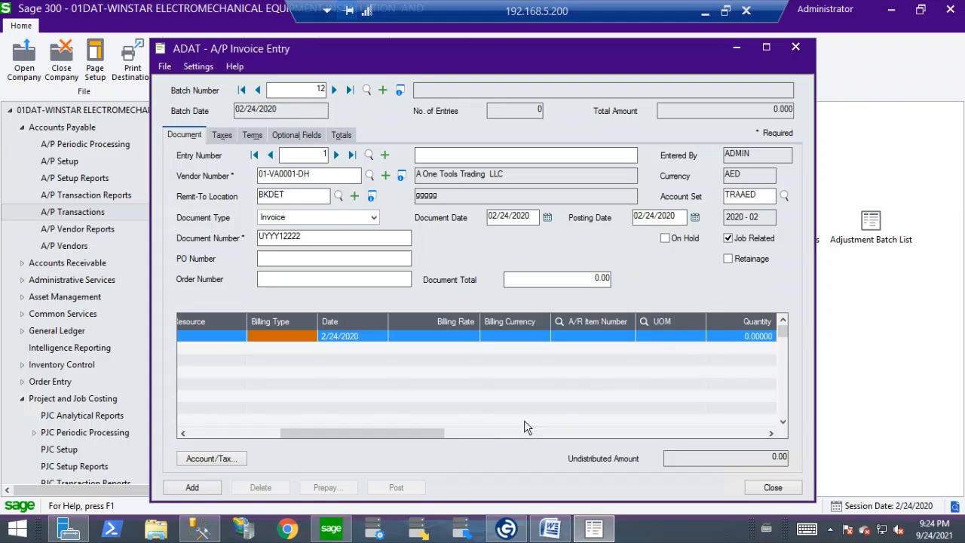
click(755, 339)
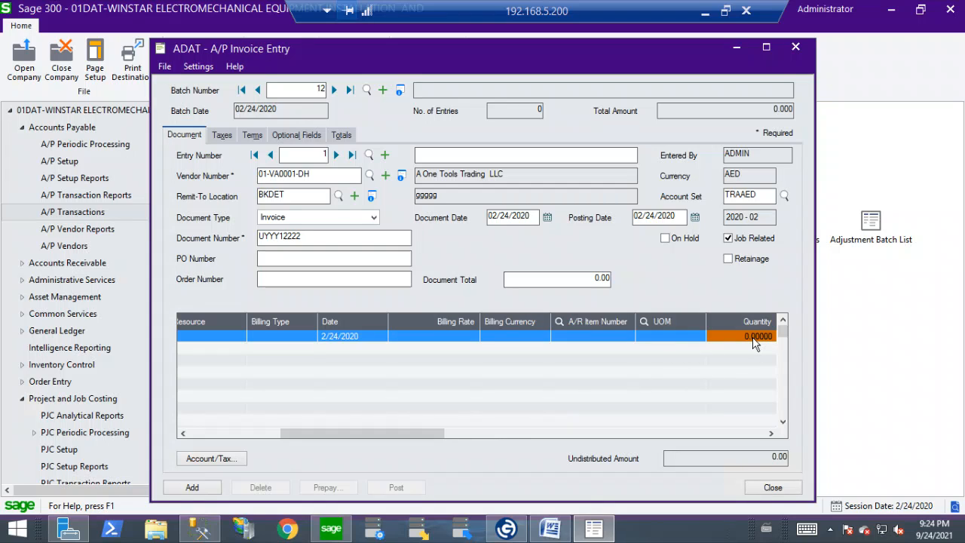
click(451, 336)
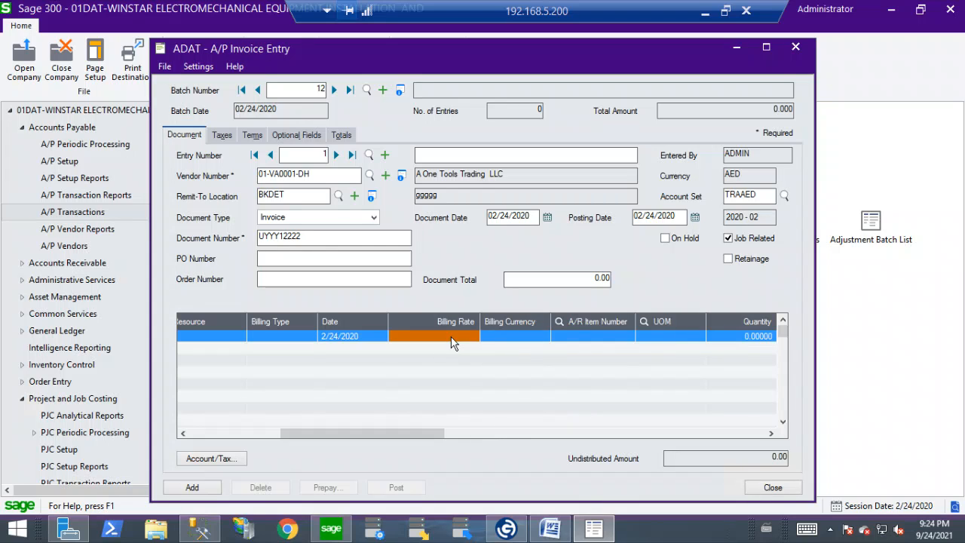
click(587, 337)
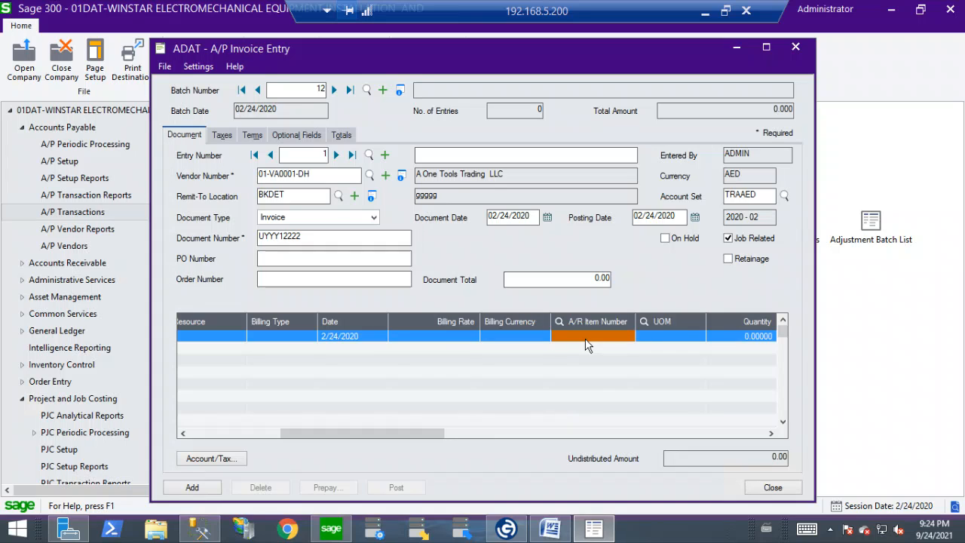
click(645, 339)
drag(418, 435, 517, 436)
click(397, 337)
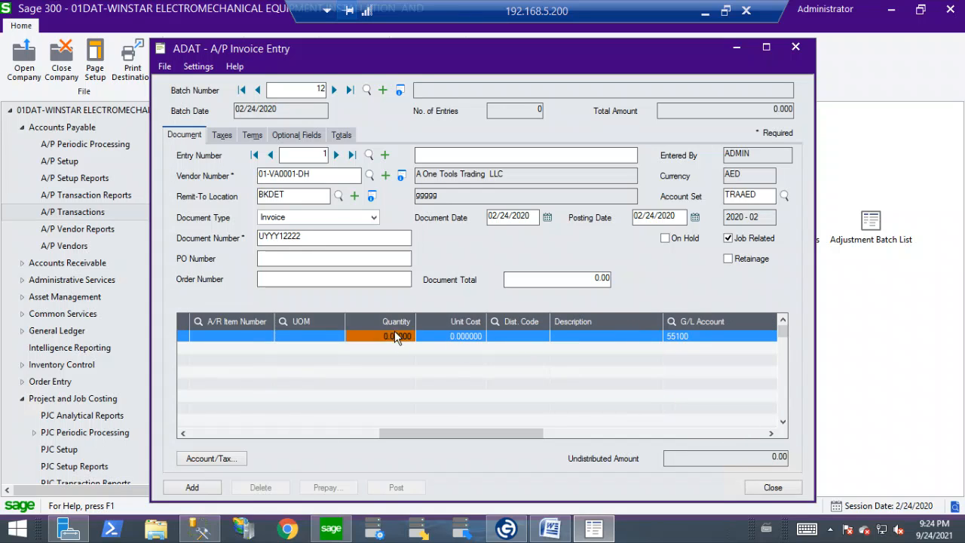
click(458, 339)
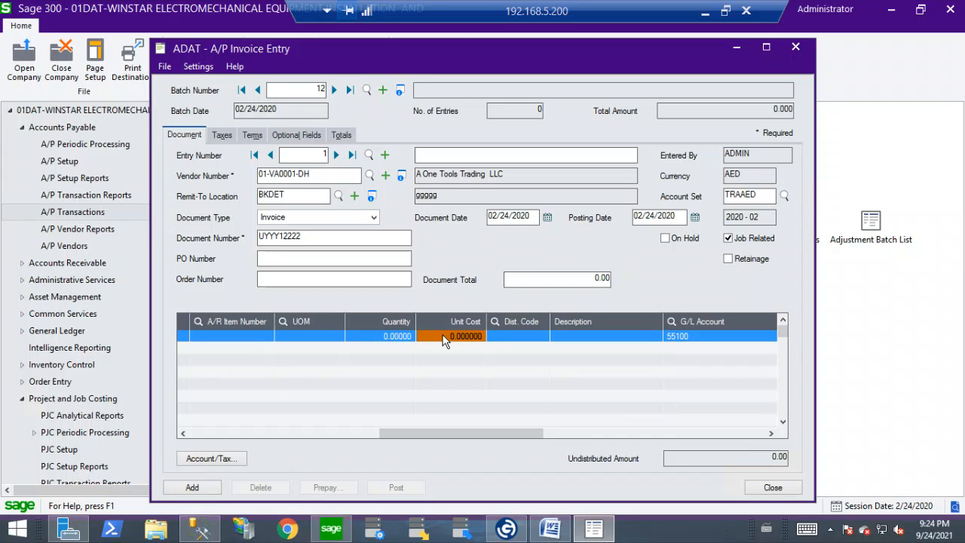
click(473, 430)
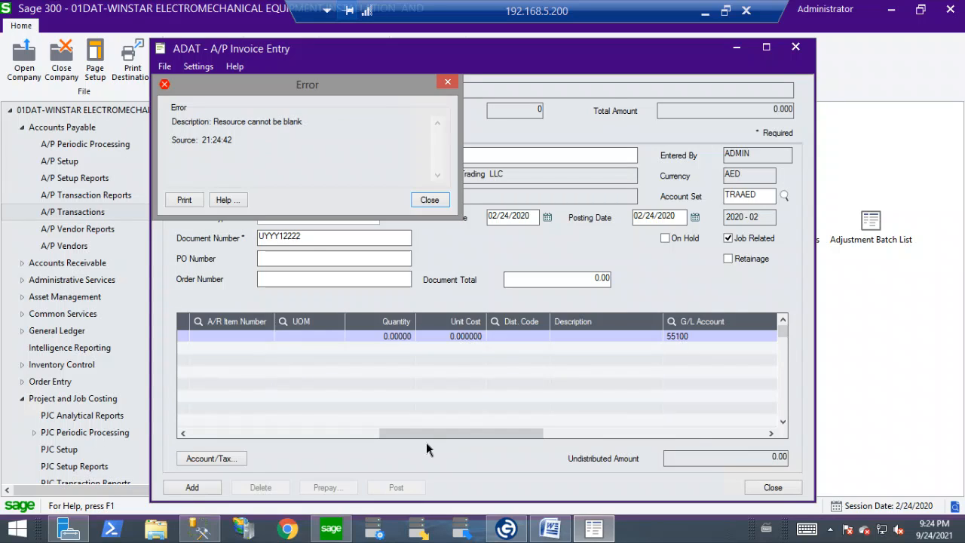
click(429, 200)
Select resource PAAD for the subcontractor detail line.
drag(492, 440, 344, 447)
click(399, 337)
click(430, 337)
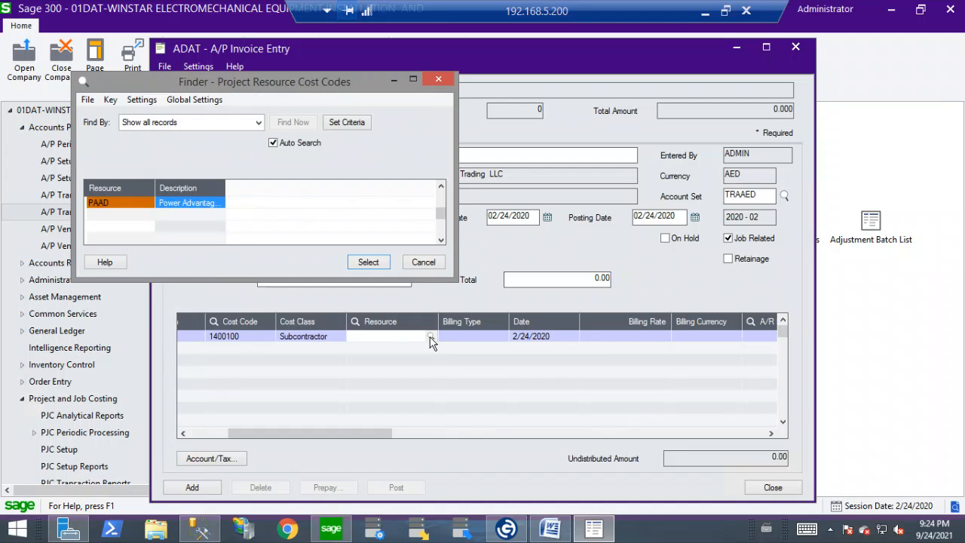
click(369, 262)
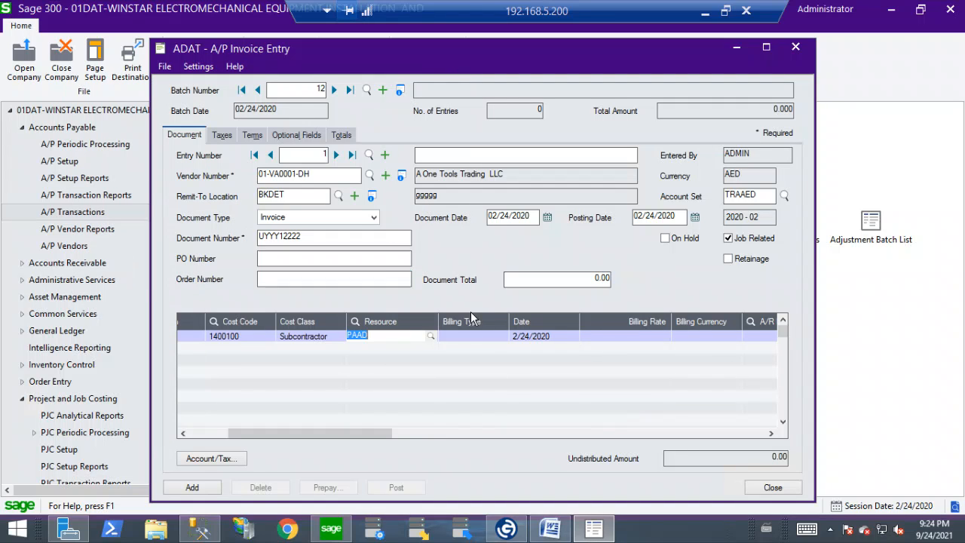
Keep the line's billing type as Billable and set its quantity to 10.
click(489, 339)
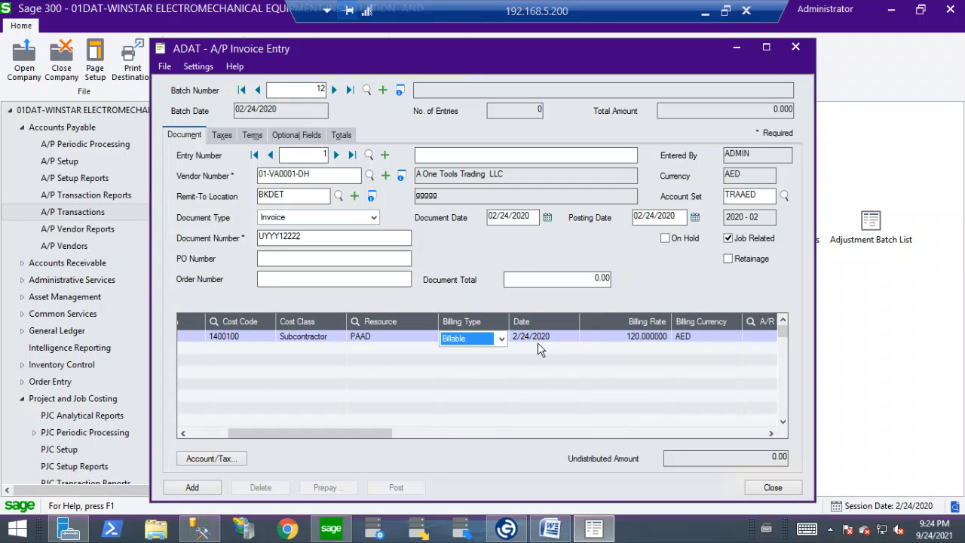
key(Tab)
key(Tab)
key(Tab)
key(Tab)
key(Tab)
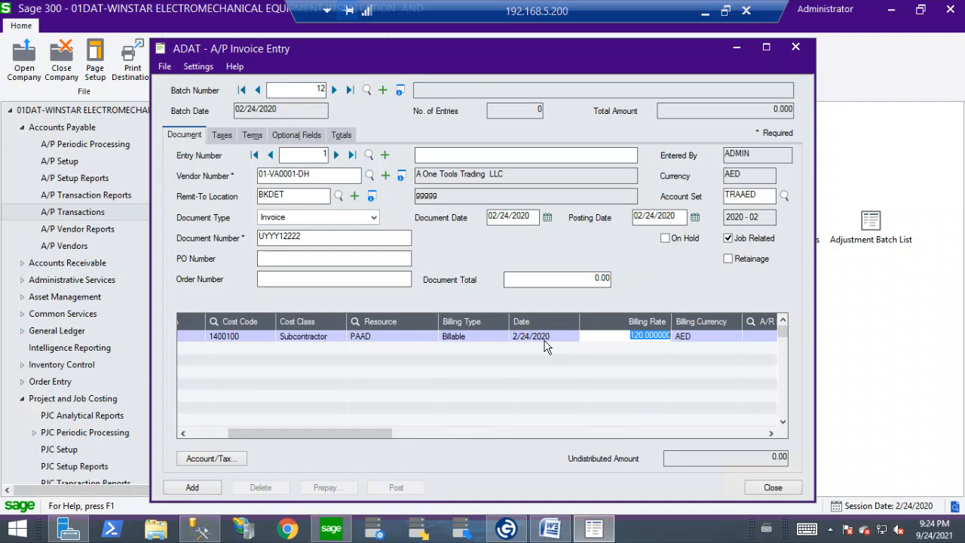
key(Tab)
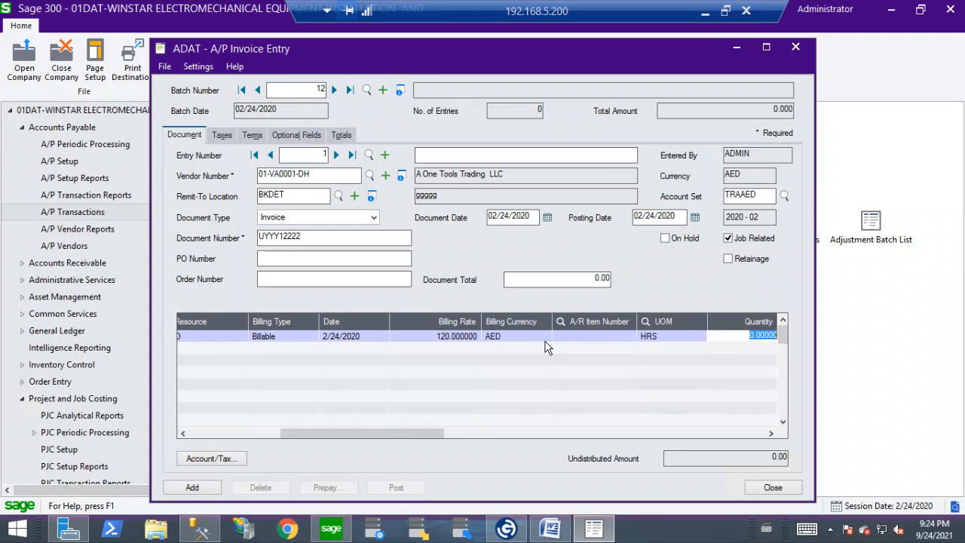
text(10)
click(581, 412)
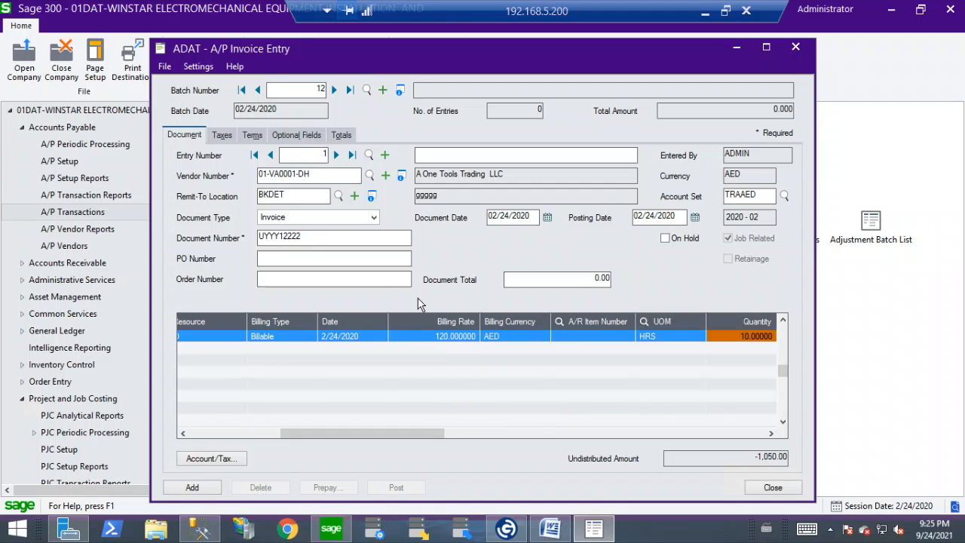
Set the document total to 1,050.00, add the invoice to the batch and close the invoice entry.
click(580, 284)
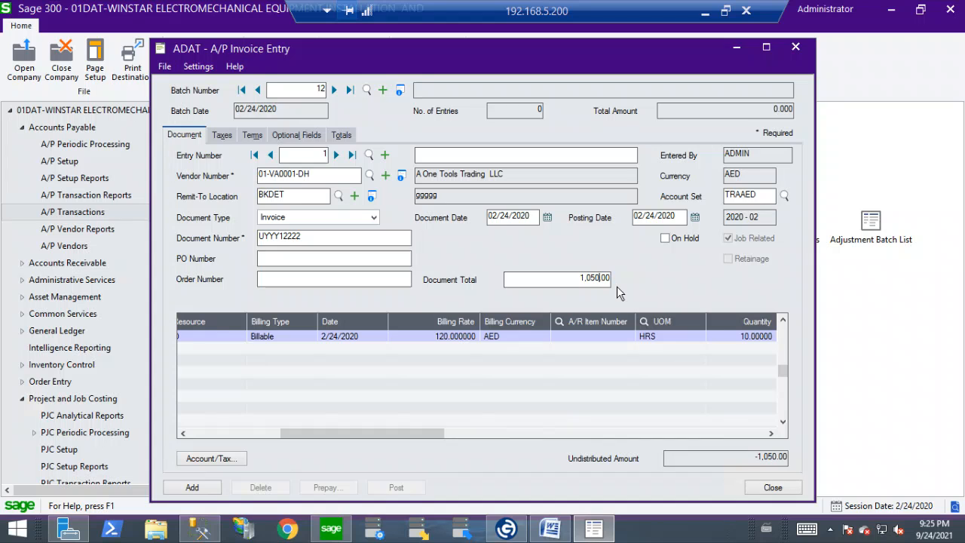
click(202, 487)
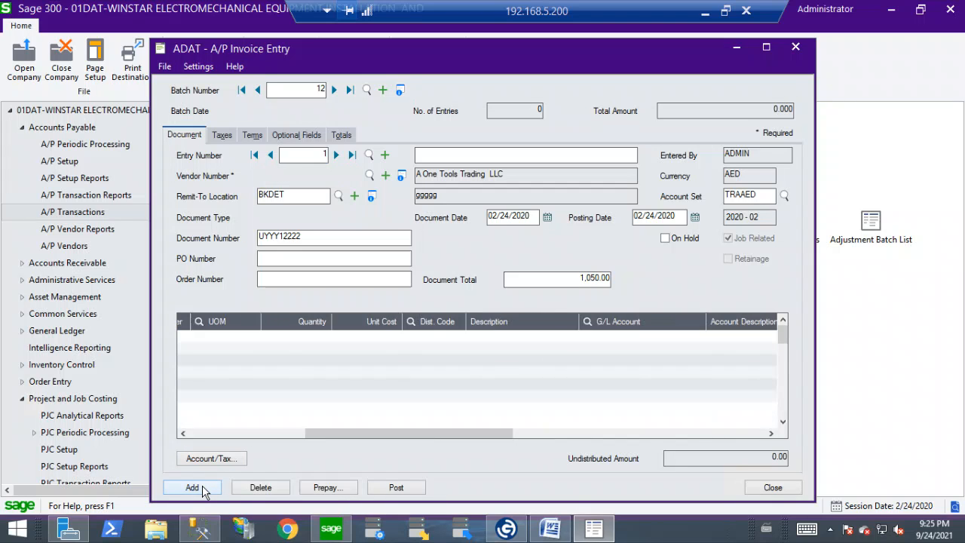
click(773, 487)
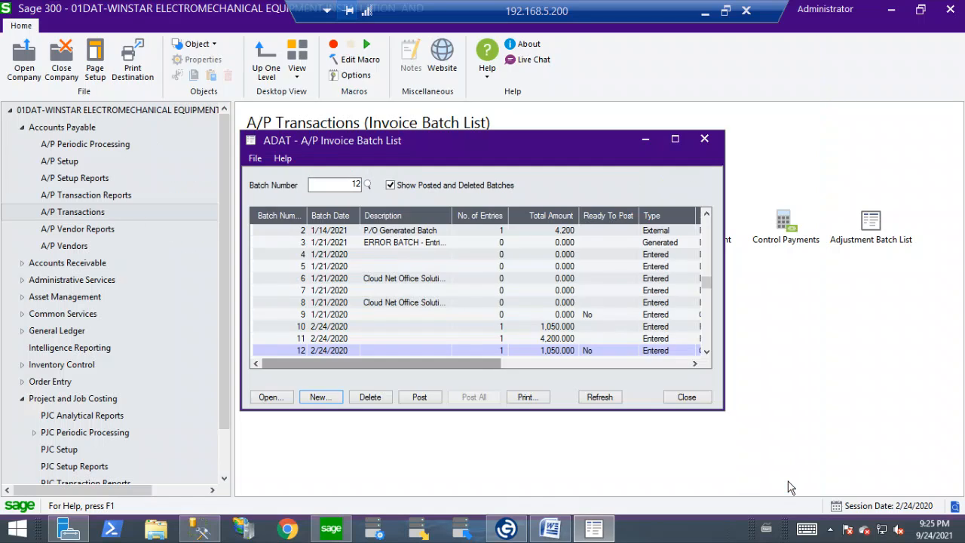
Mark invoice batch 12 as ready to post, post it, and close the invoice batch list.
double_click(607, 352)
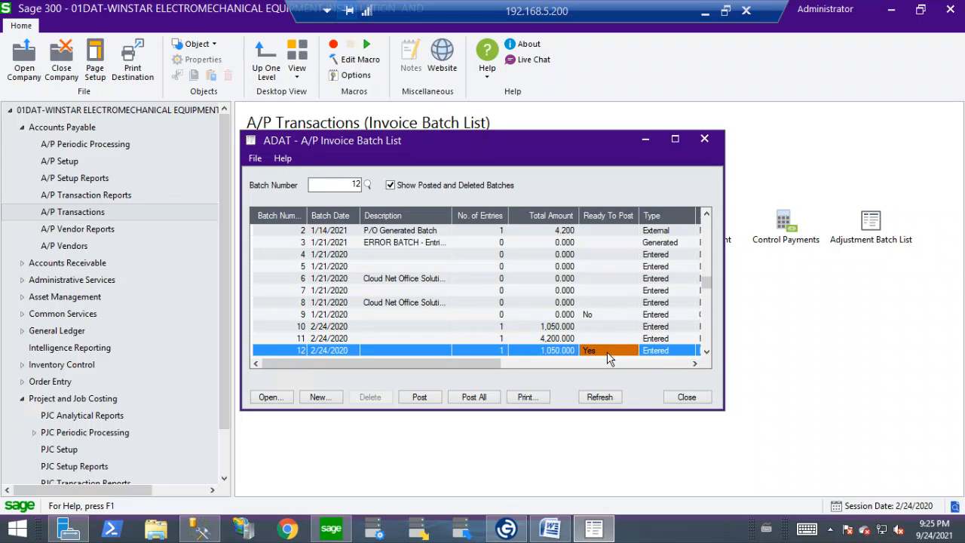
click(526, 397)
click(586, 433)
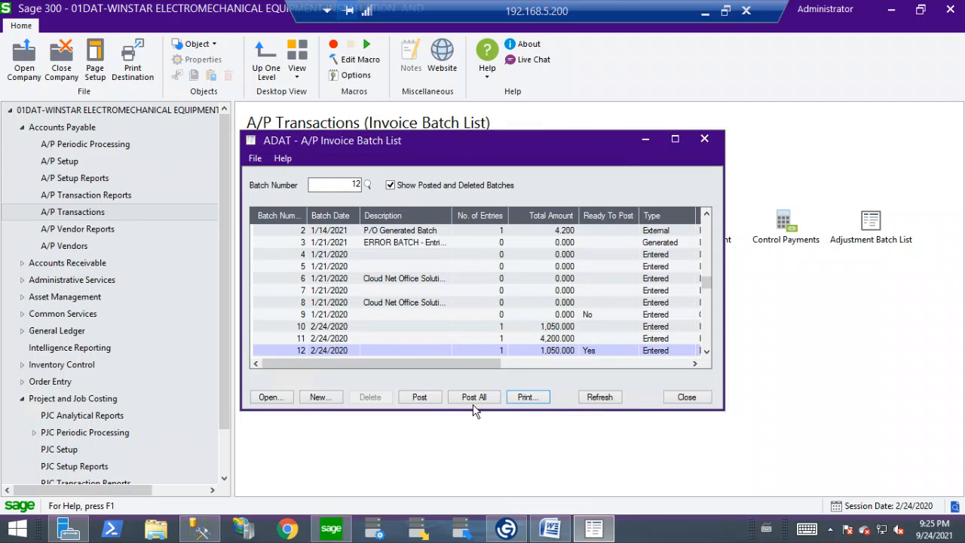
click(420, 398)
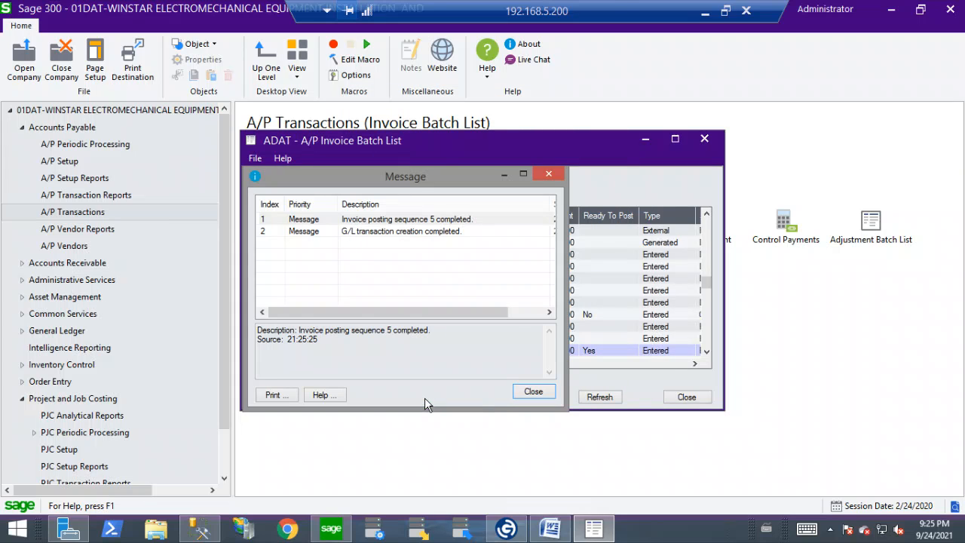
click(533, 393)
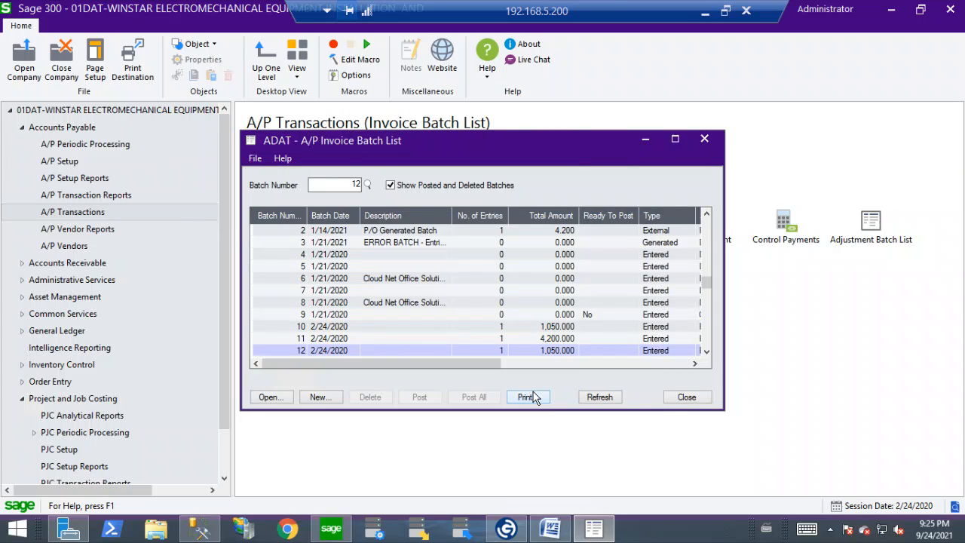
click(686, 398)
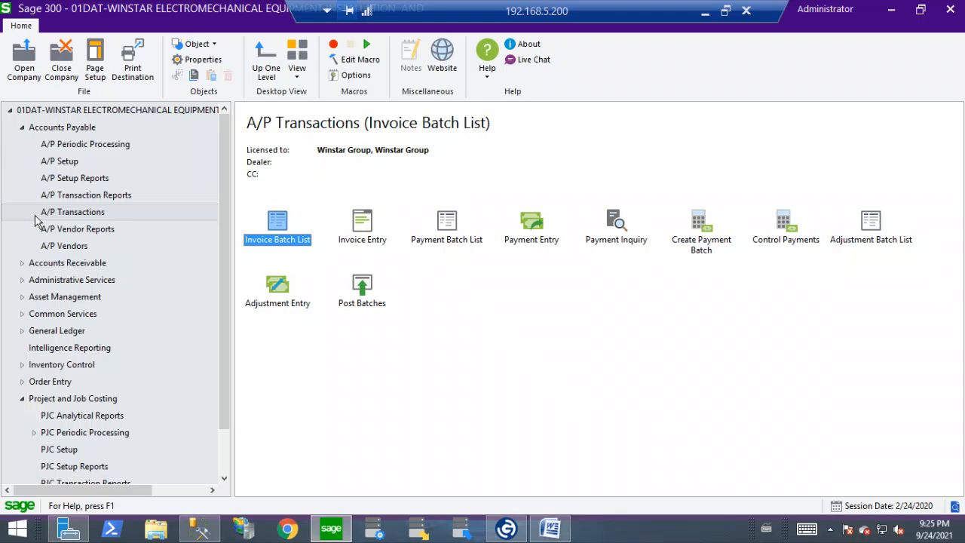
Open batch 000021 from the General Ledger batch list and maximize its journal entry to review the account lines.
click(23, 330)
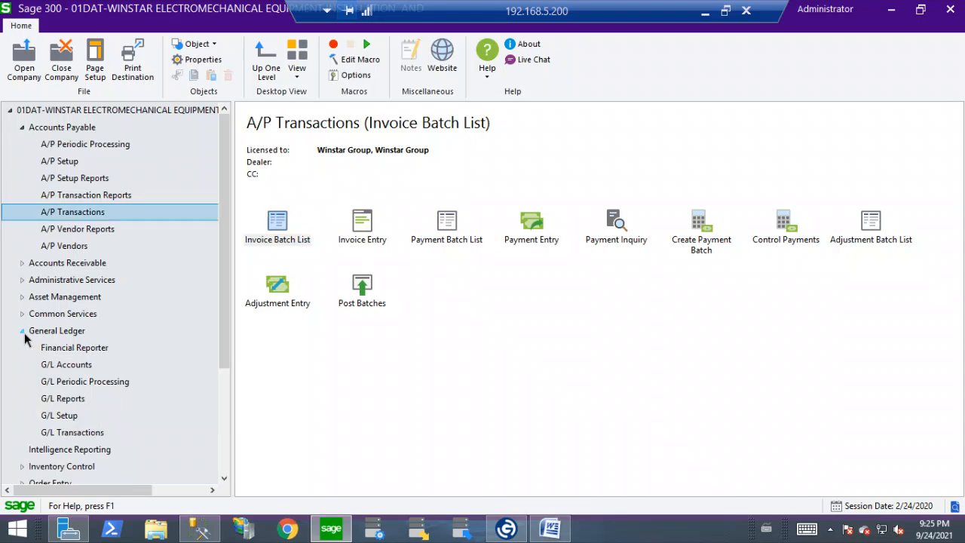
click(83, 434)
double_click(276, 221)
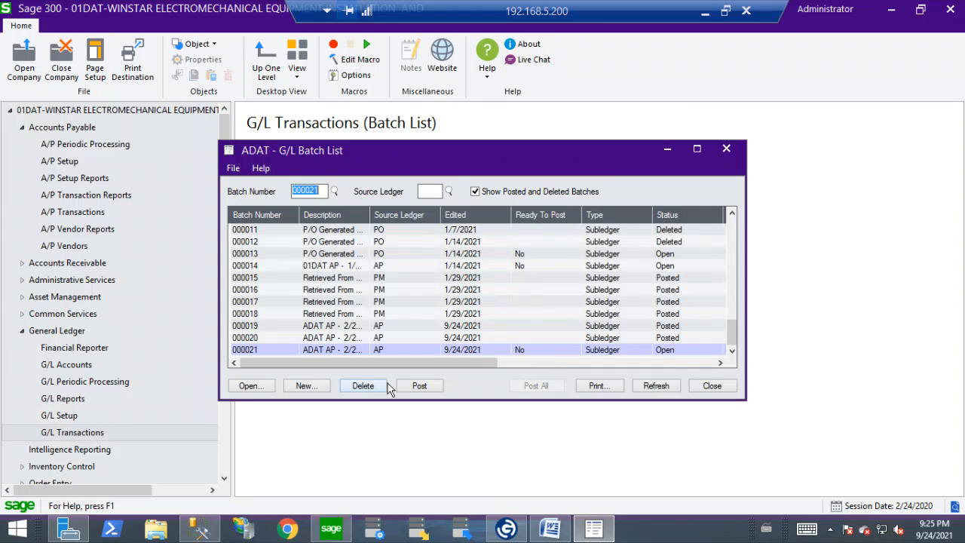
click(257, 385)
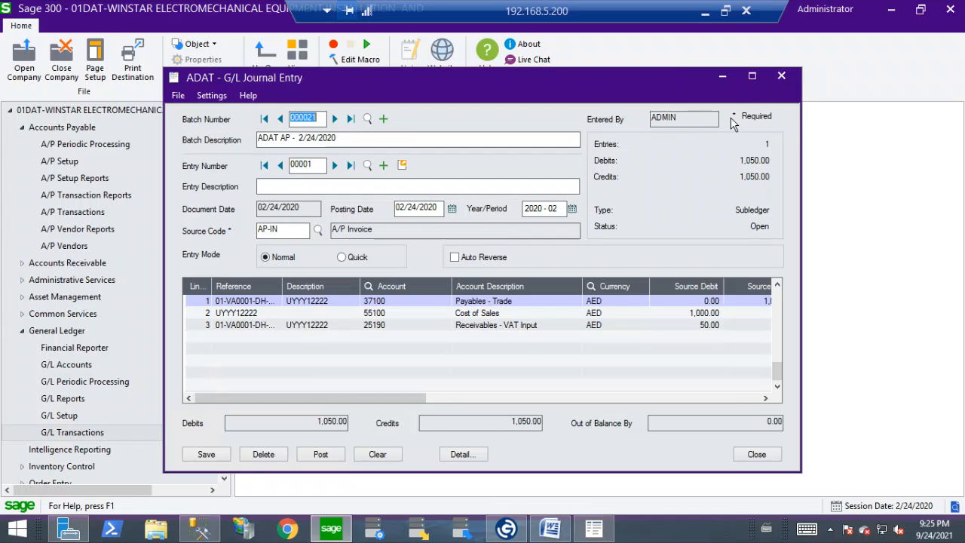
click(751, 77)
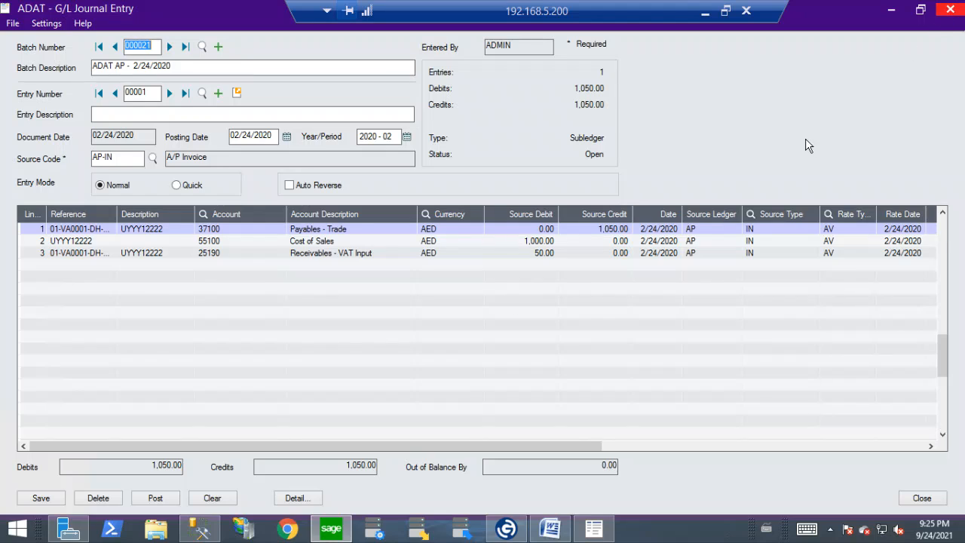
Post G/L batch 000021 and close the journal entry and the G/L batch list.
click(155, 498)
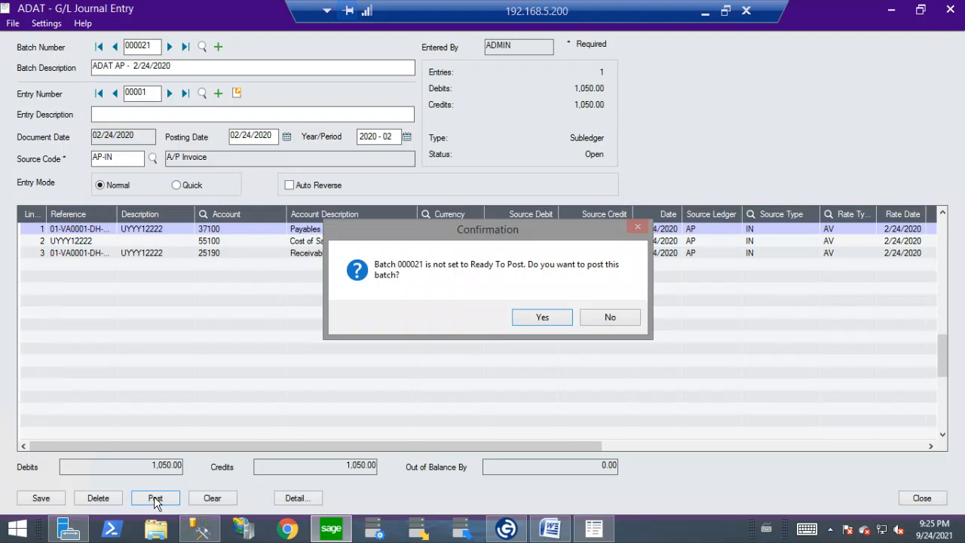
click(538, 320)
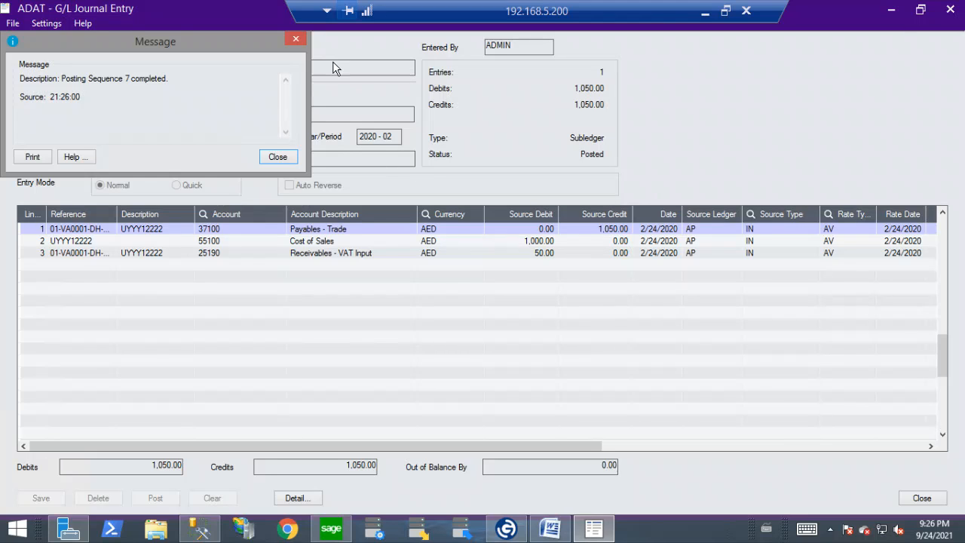
click(295, 39)
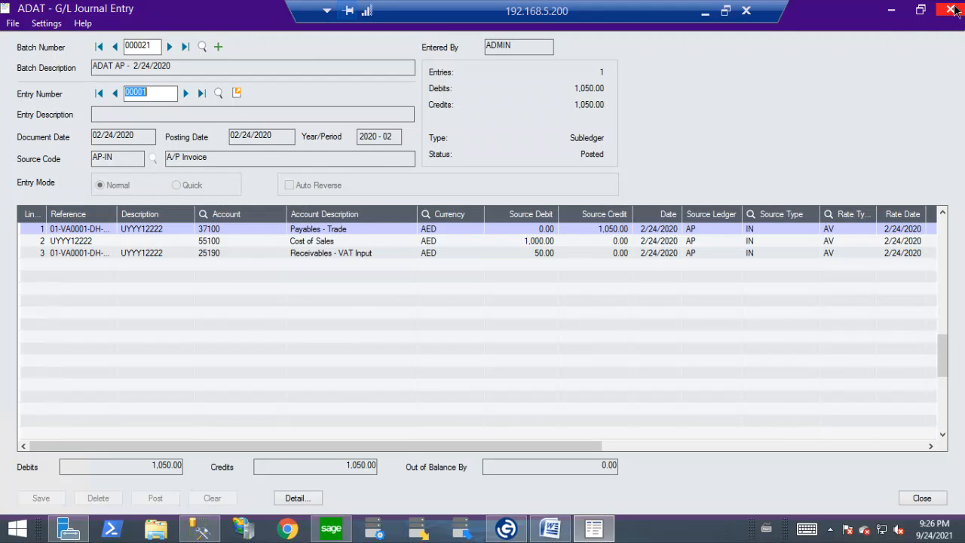
click(950, 9)
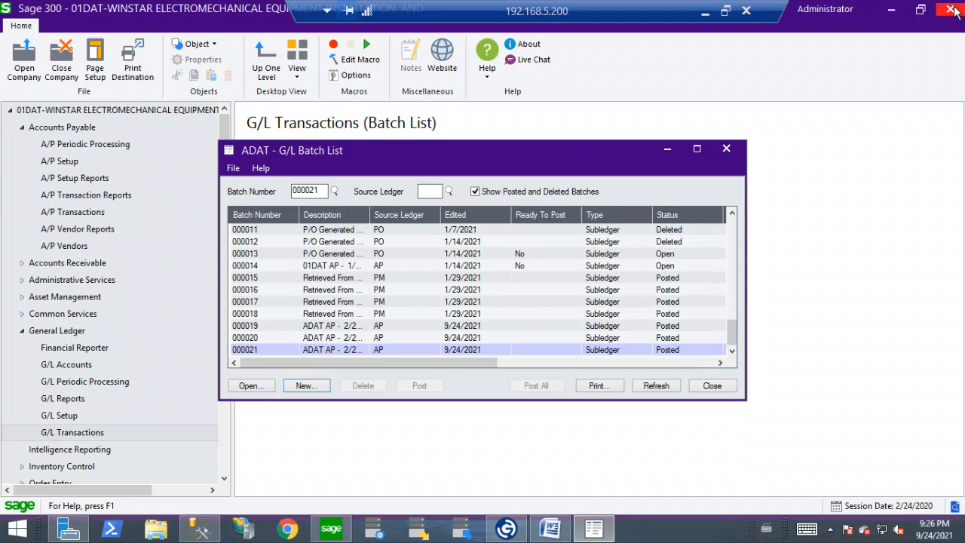
click(711, 386)
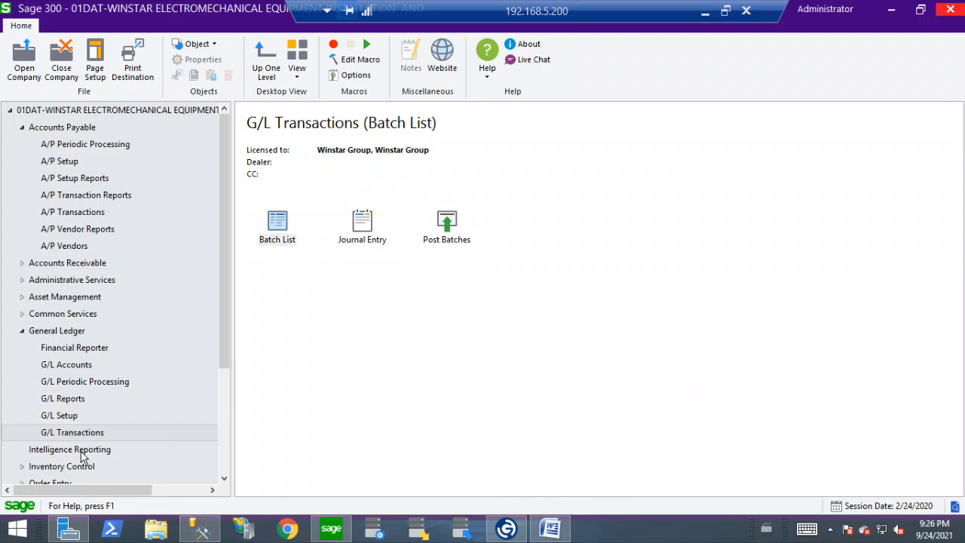
Run the G/L Trial Balance report with net changes for 2020 periods 1 to 2, review it and close it.
click(54, 402)
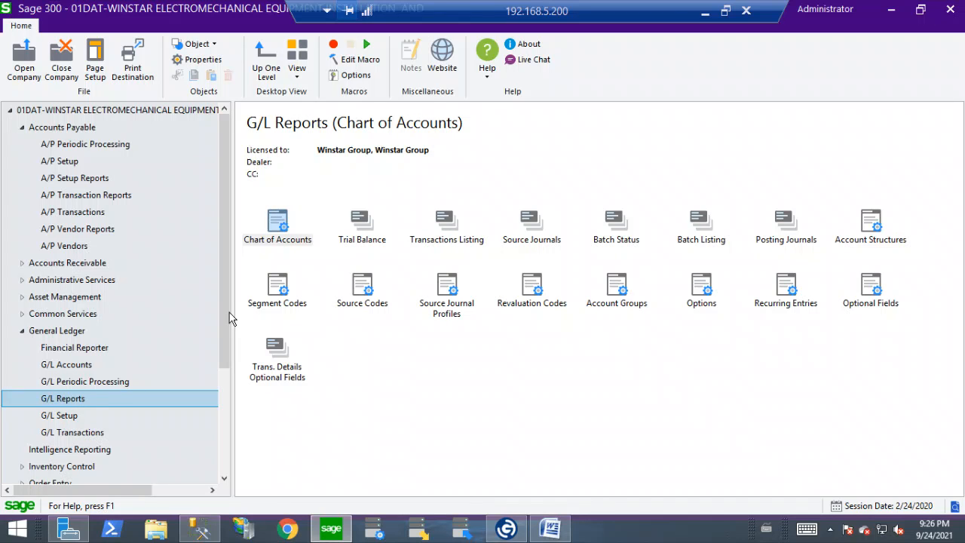
double_click(362, 221)
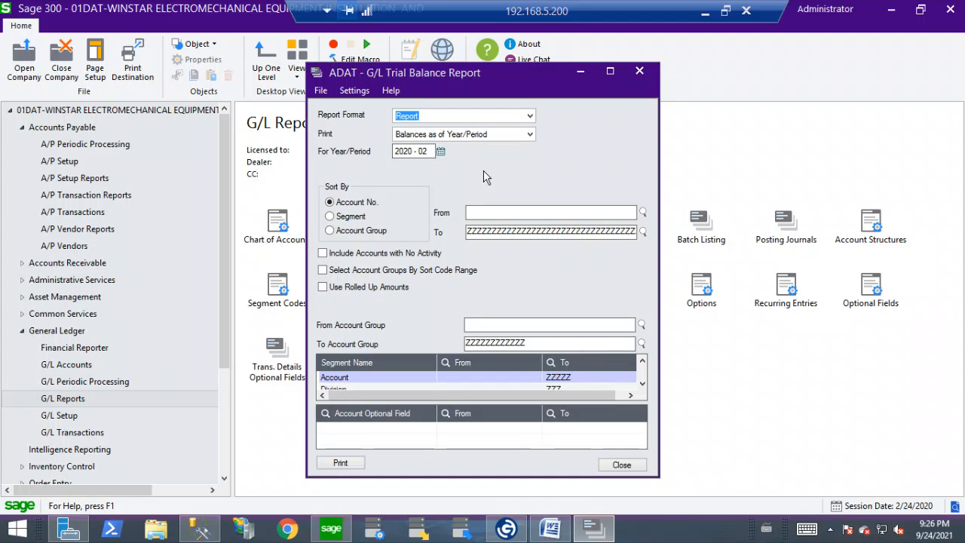
click(497, 136)
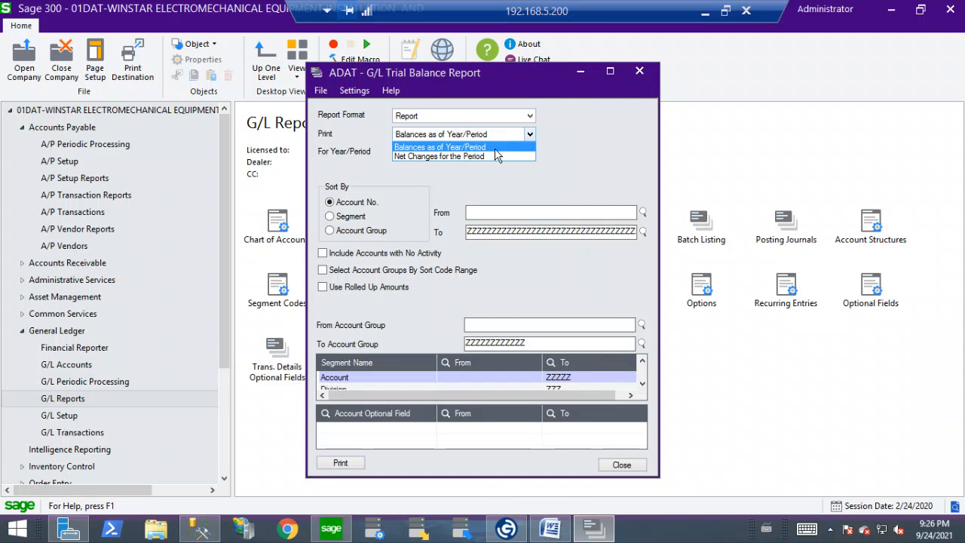
click(494, 154)
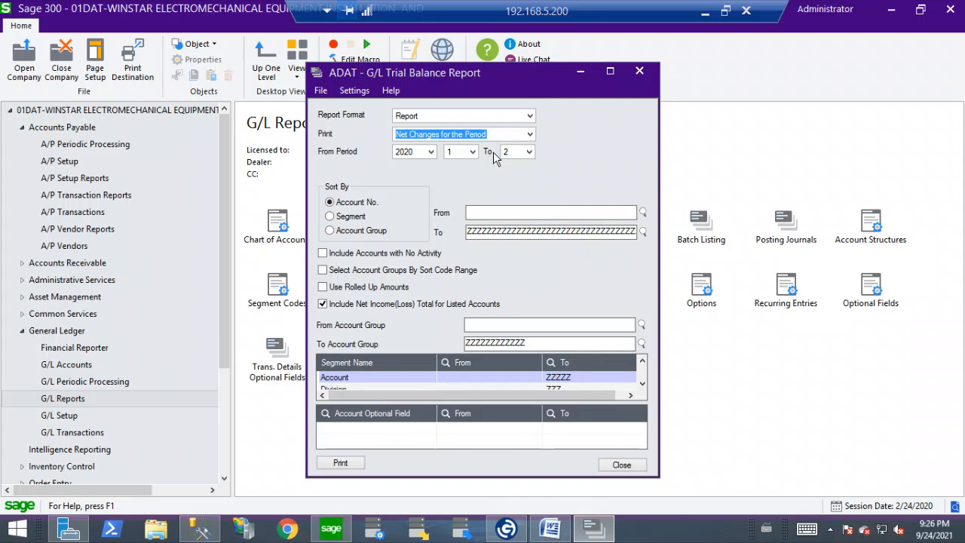
click(340, 463)
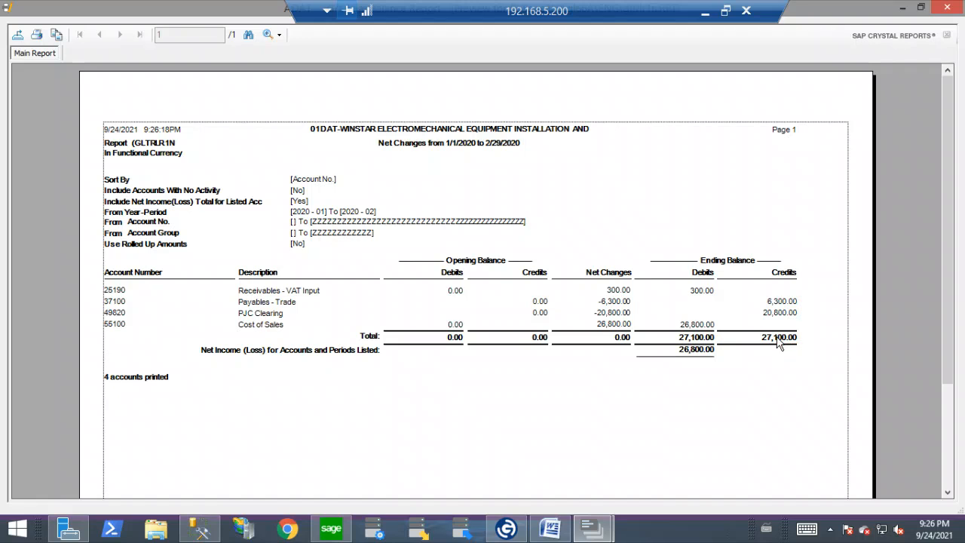
click(948, 9)
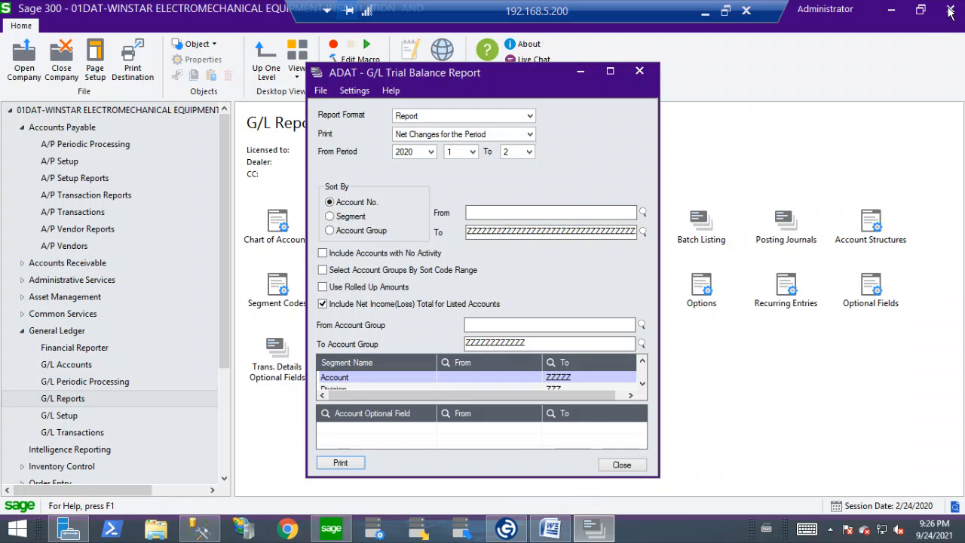
click(648, 74)
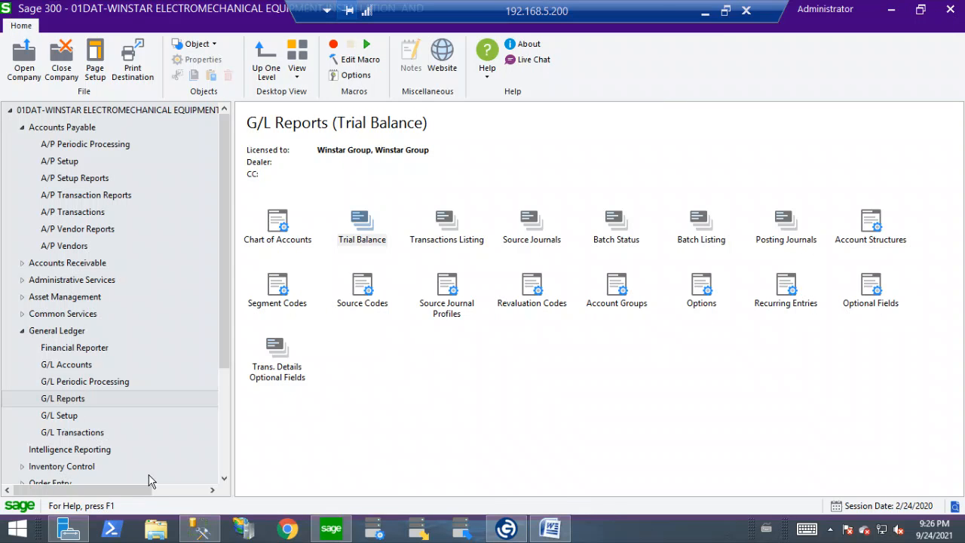
Open the G/L Chart of Accounts, maximize it to view the account list, and close it.
click(66, 365)
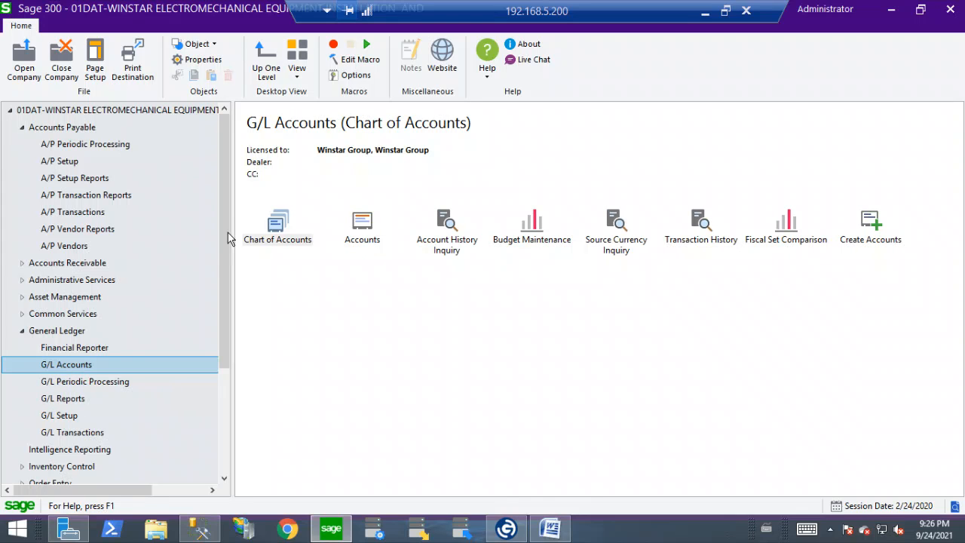
double_click(289, 230)
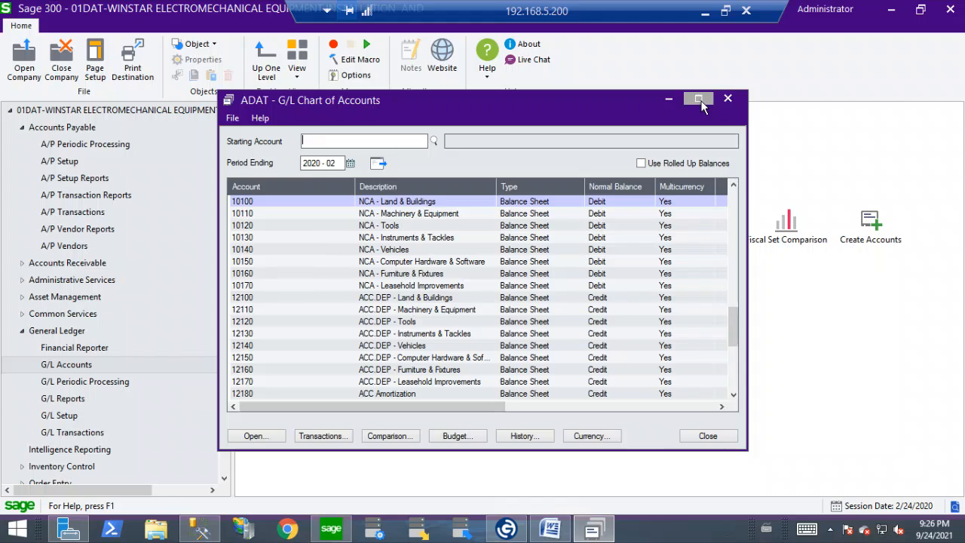
click(699, 98)
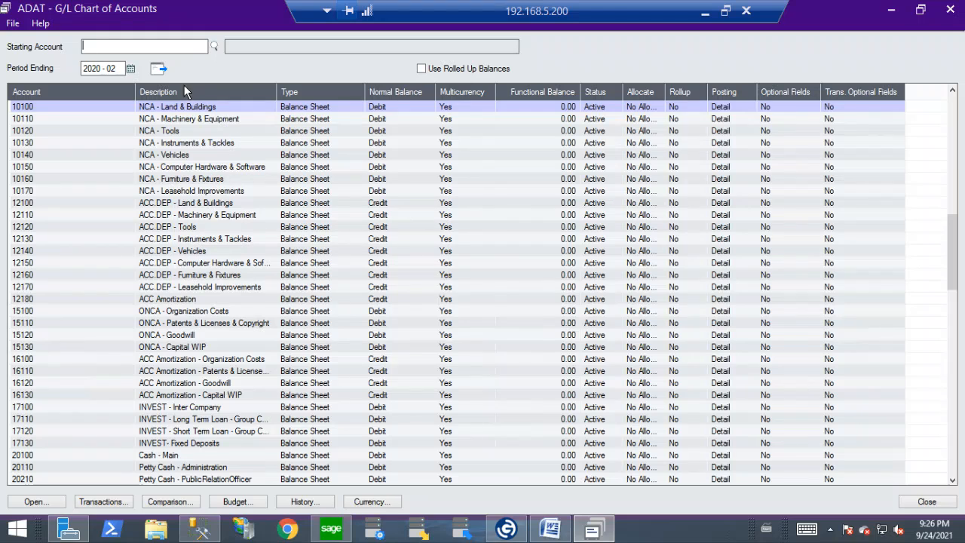
click(950, 10)
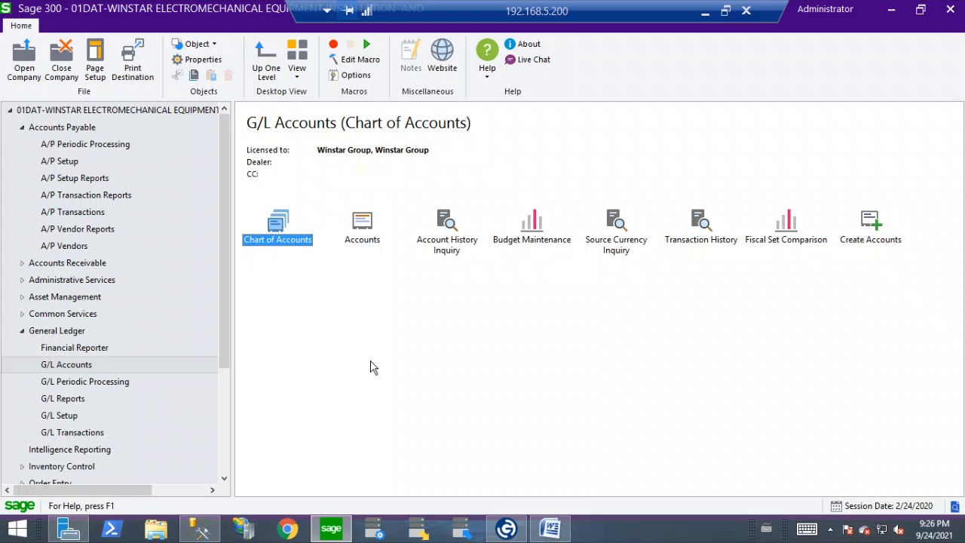
Open Contract Maintenance in Project and Job Costing and load project 01-10001-20-TC.
click(25, 337)
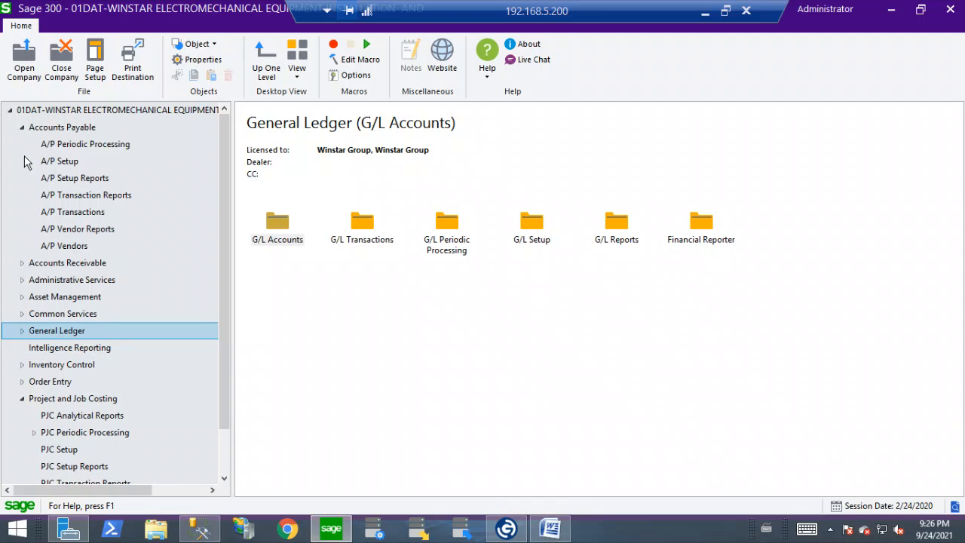
click(22, 129)
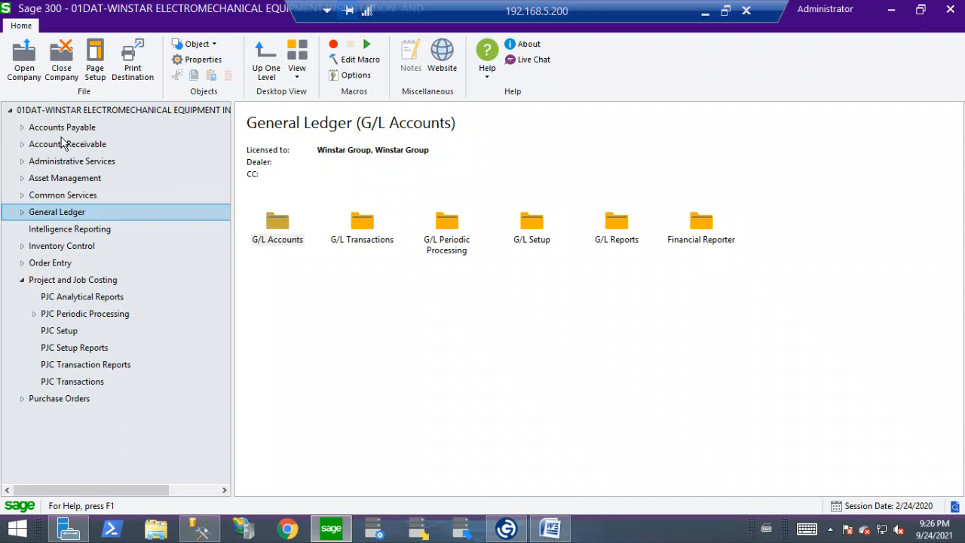
click(72, 384)
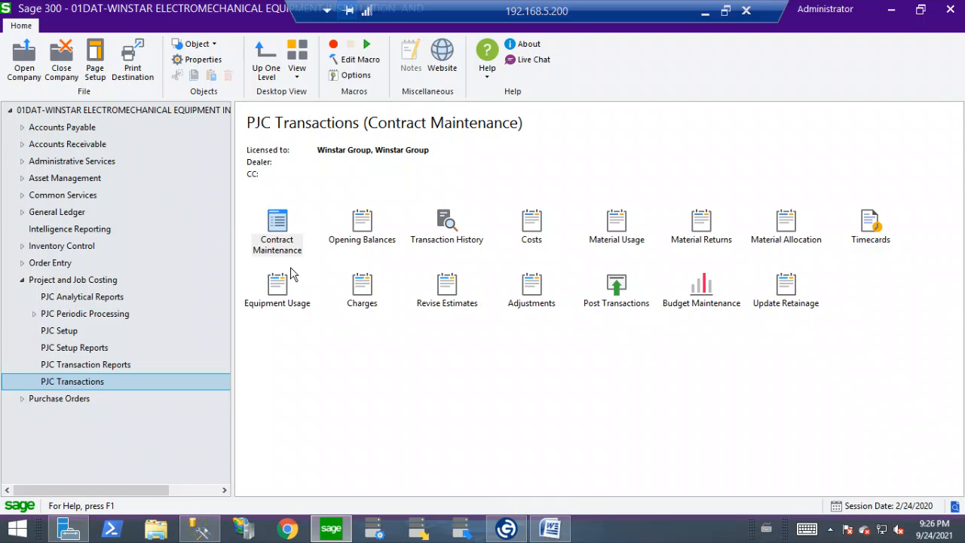
double_click(285, 220)
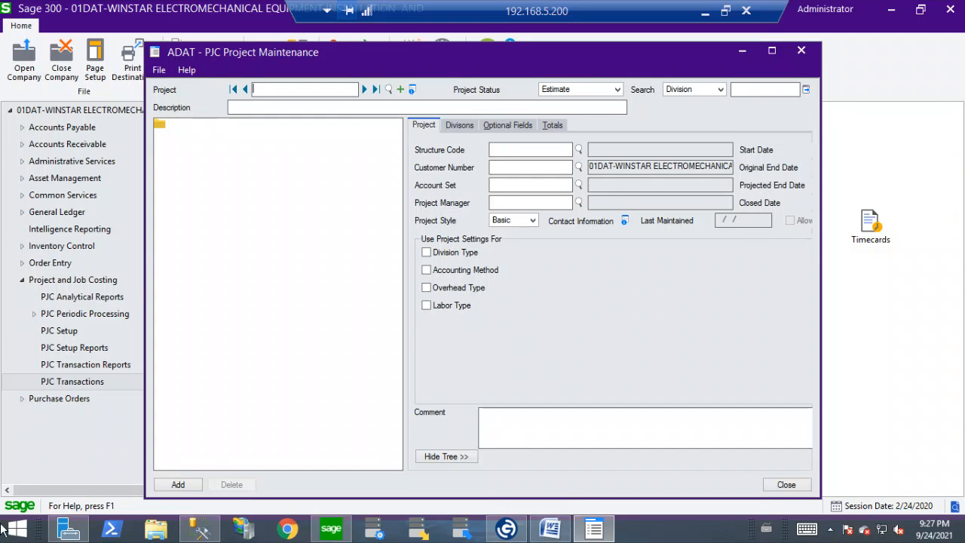
click(364, 89)
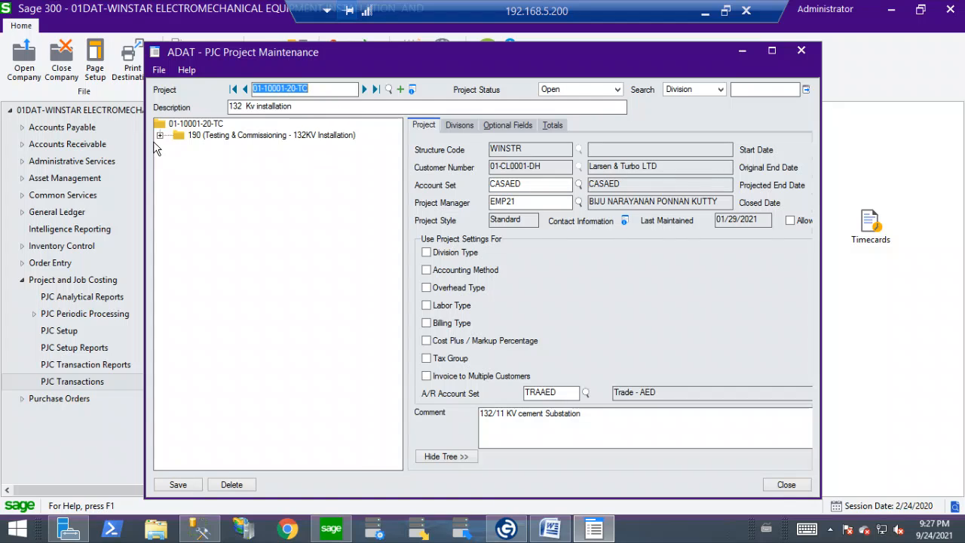
Expand division 190 down to subcontractor PAAD and examine the estimates and actuals of cost code 1400100.
click(159, 136)
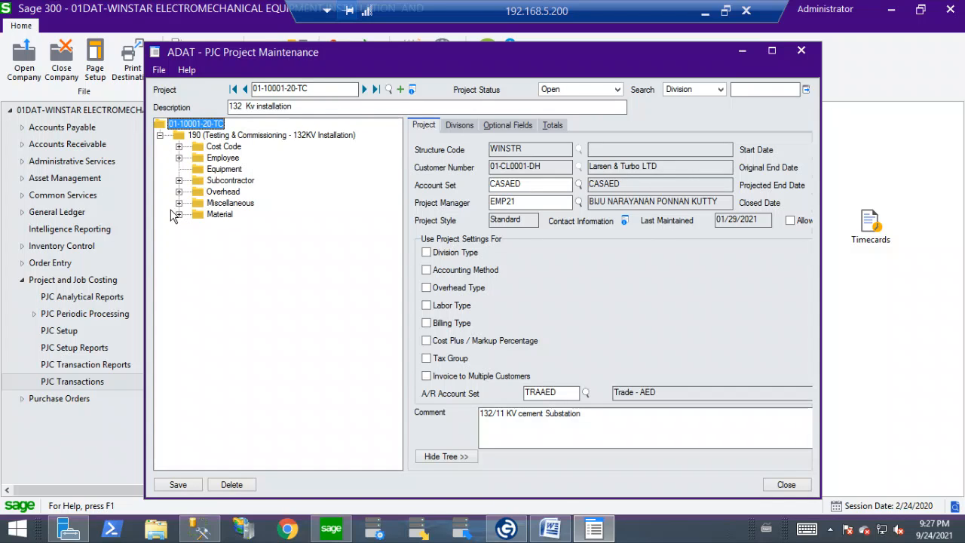
click(179, 181)
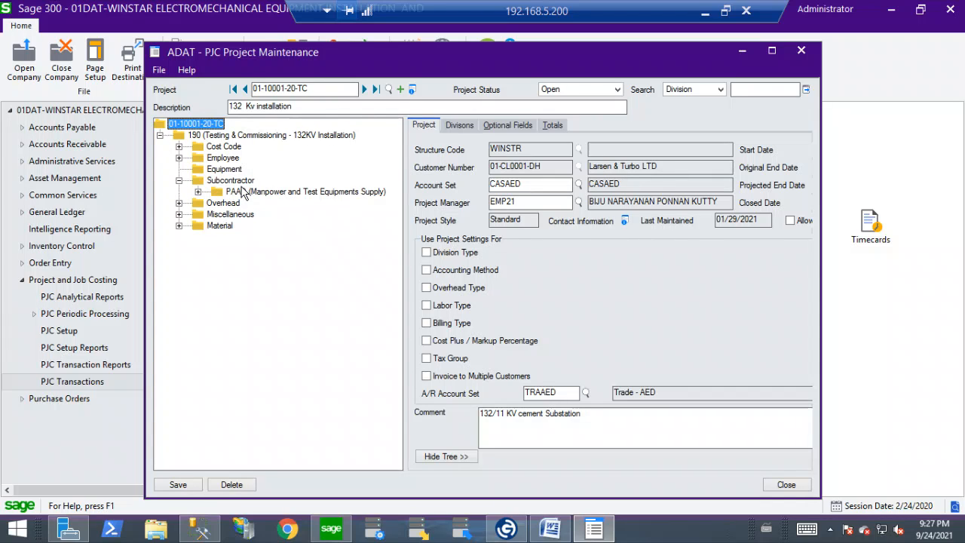
click(199, 192)
click(290, 202)
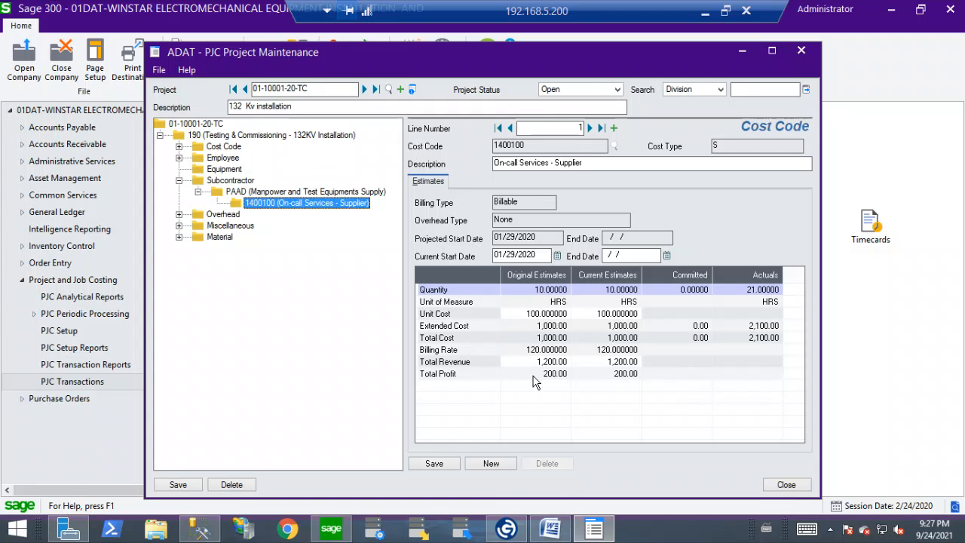
Review the project's totals and the actual cost and revenue of its subcontractor line, and close the project.
click(221, 123)
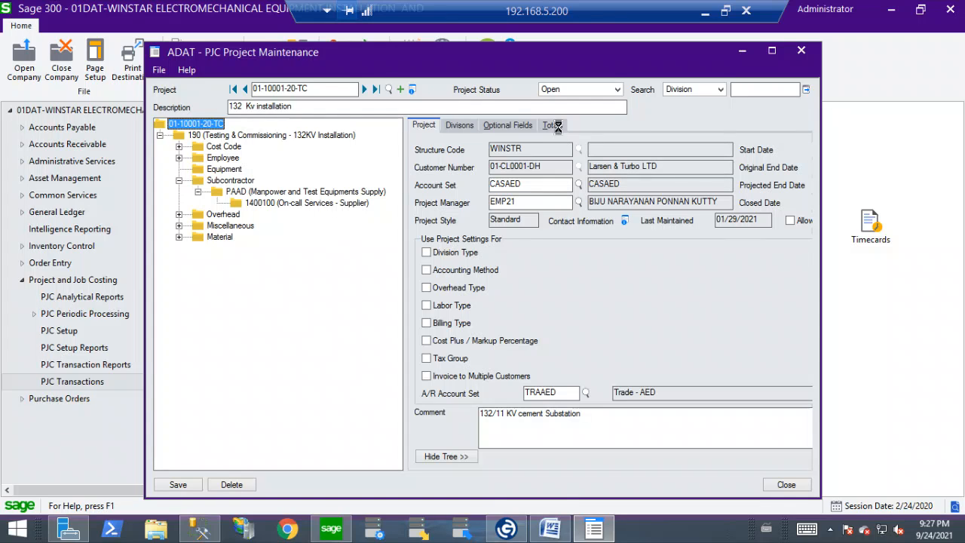
click(559, 127)
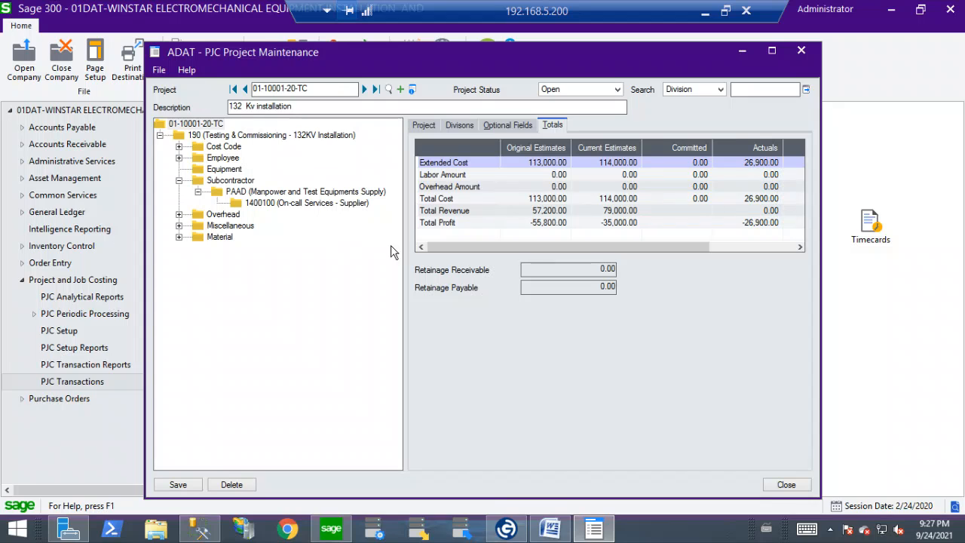
click(229, 180)
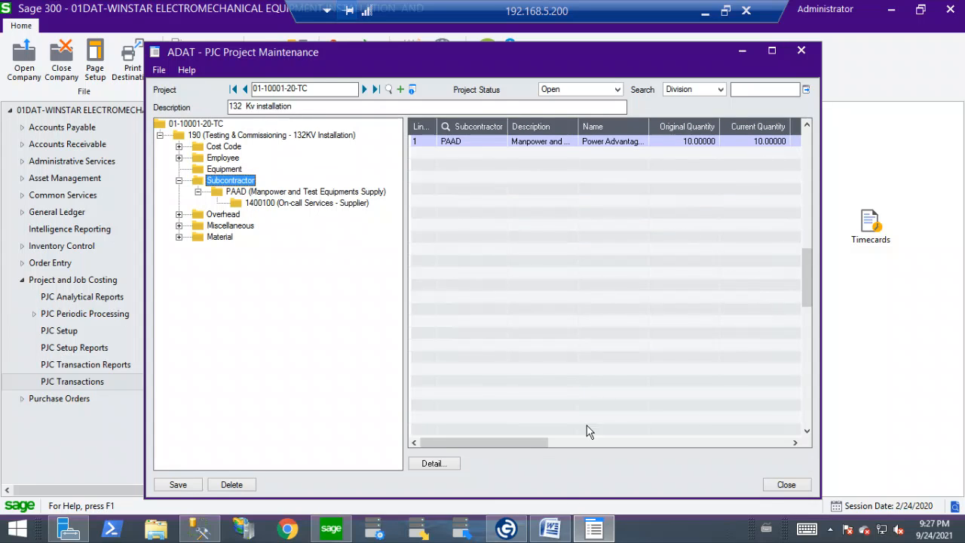
drag(534, 444, 757, 409)
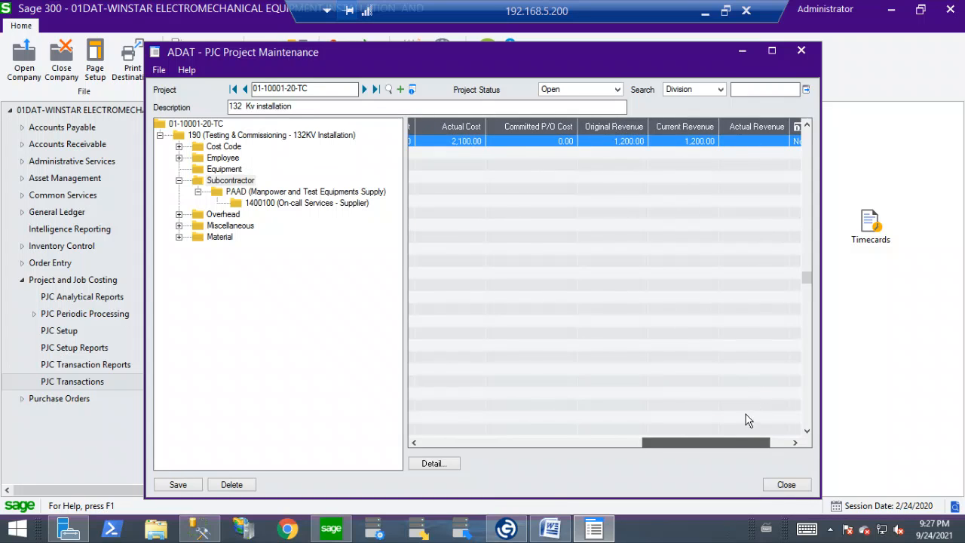
click(786, 485)
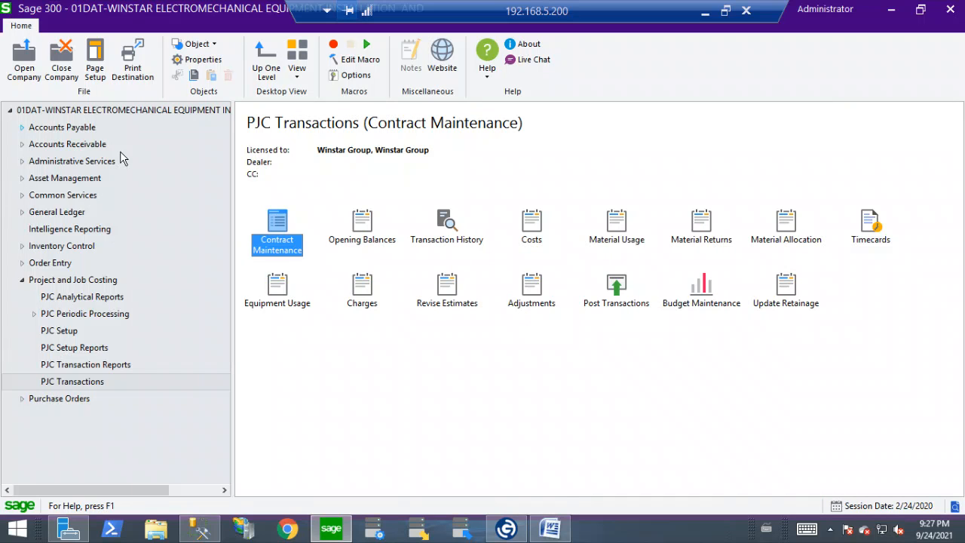
Create a new A/R invoice batch from the Accounts Receivable invoice batch list.
click(23, 144)
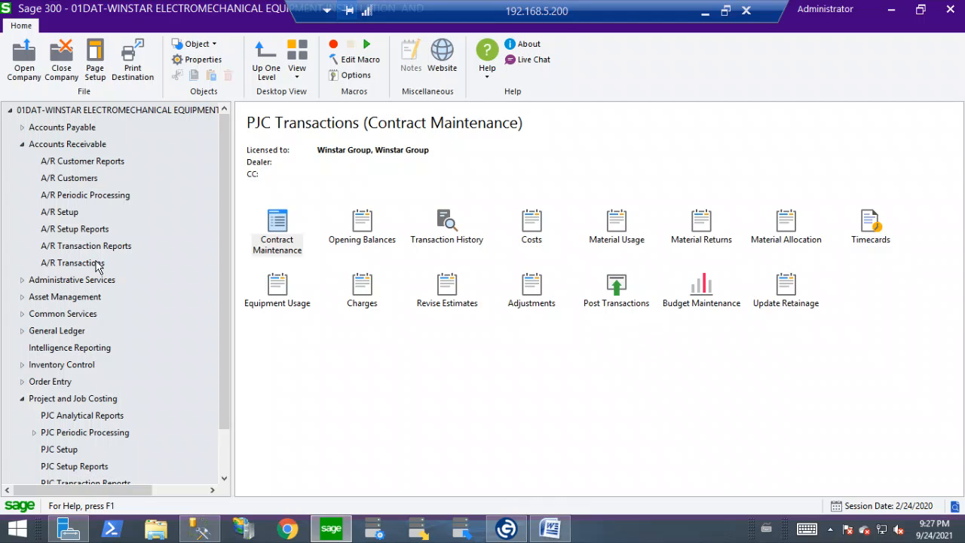
click(110, 263)
double_click(277, 223)
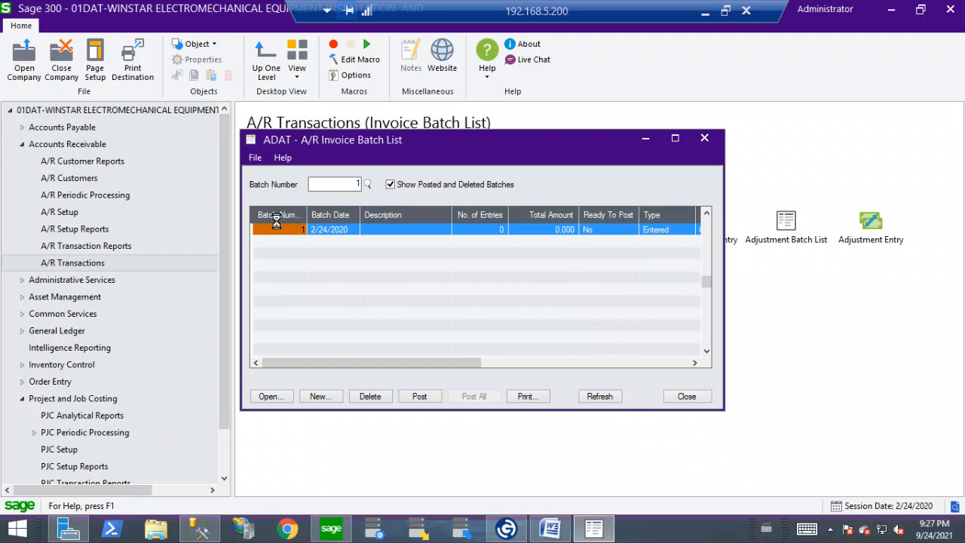
click(320, 397)
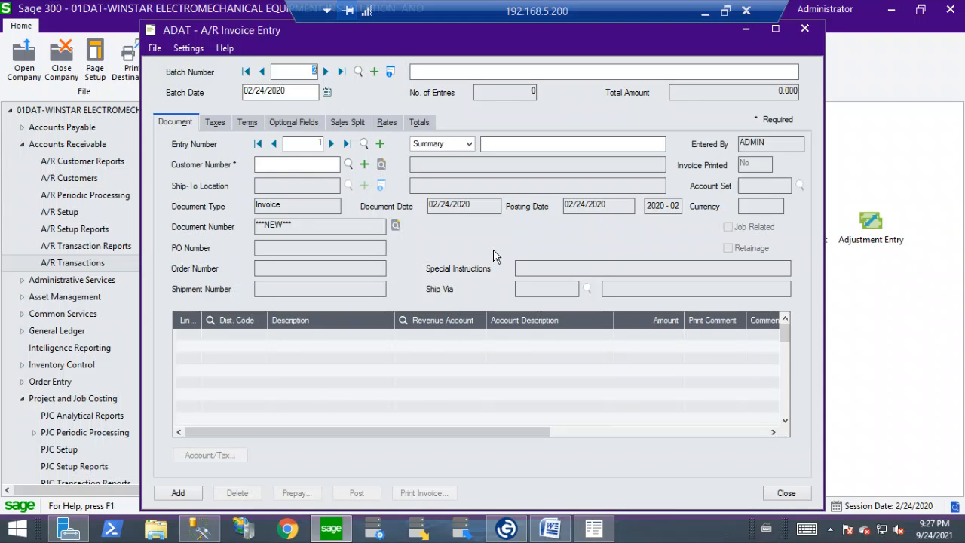
click(349, 164)
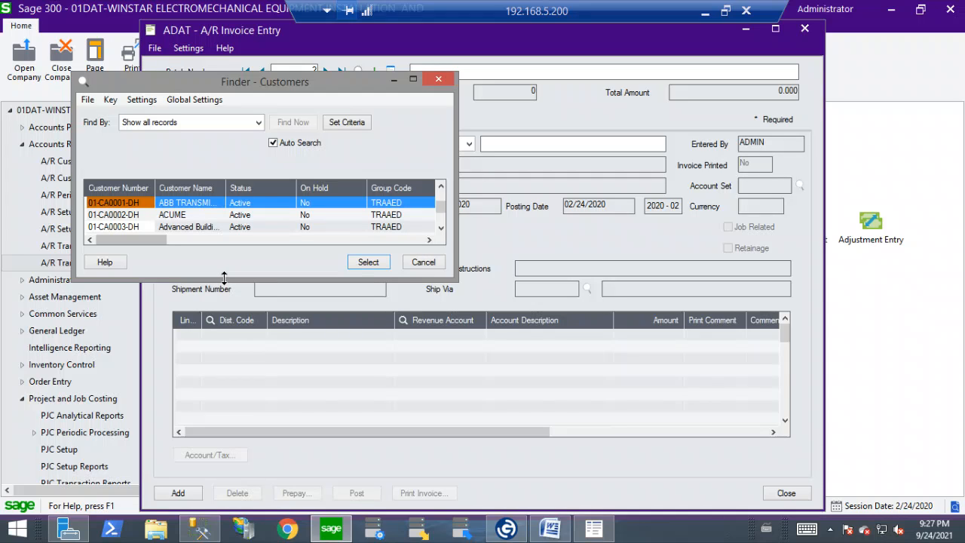
drag(228, 282, 231, 336)
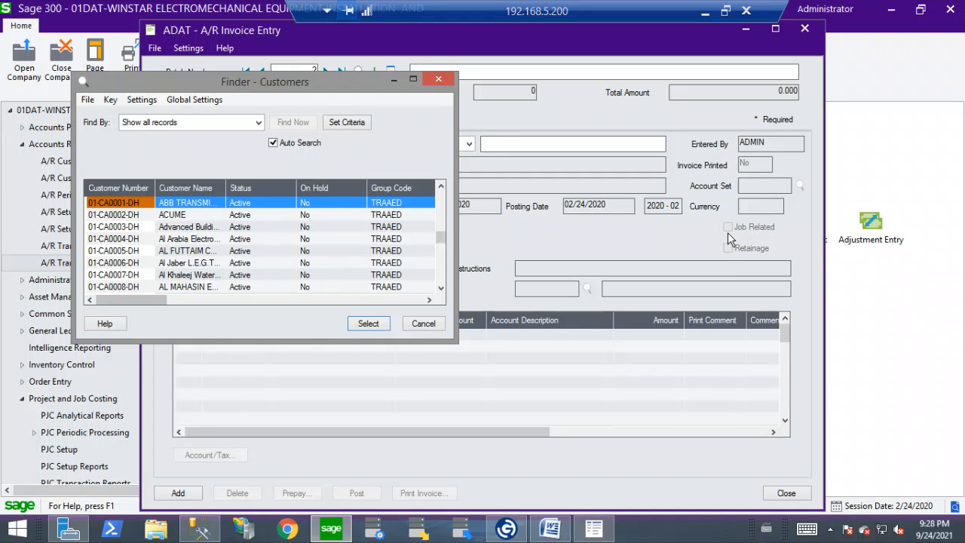
click(425, 326)
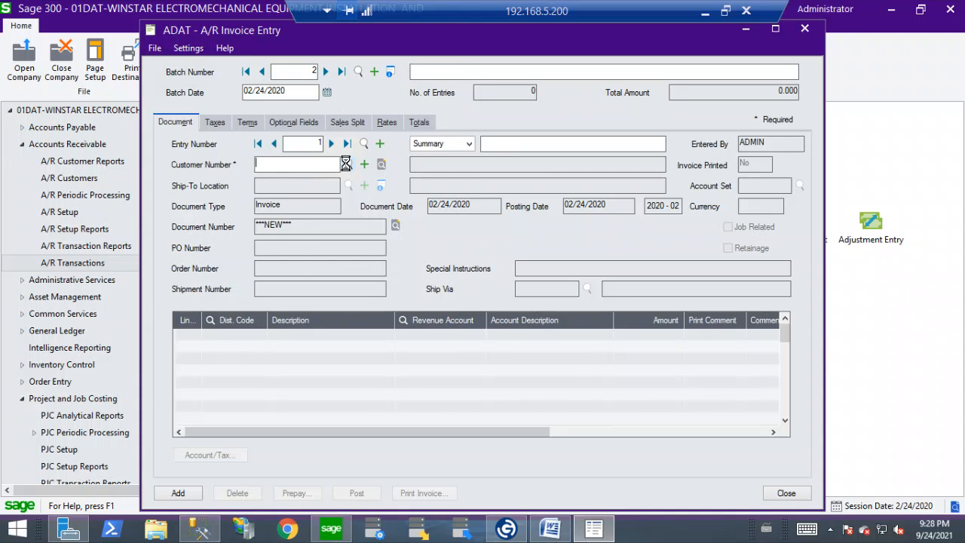
click(348, 164)
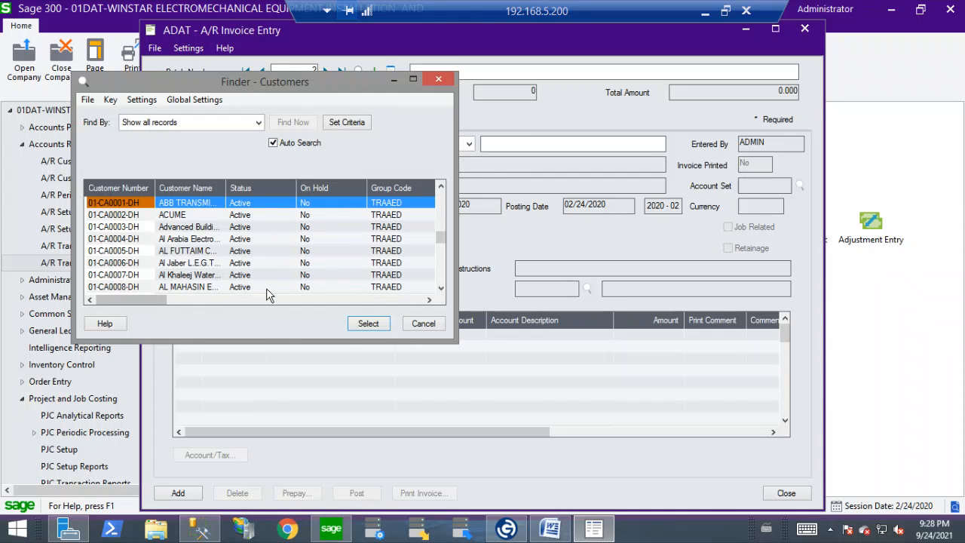
click(423, 323)
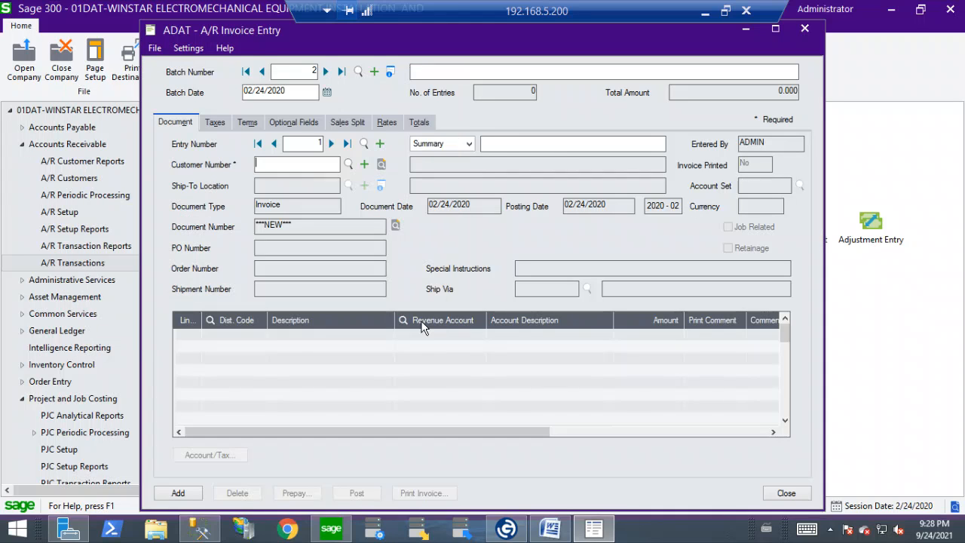
Close the A/R invoice entry and invoice batch list, and open the A/R Transaction Reports.
click(789, 495)
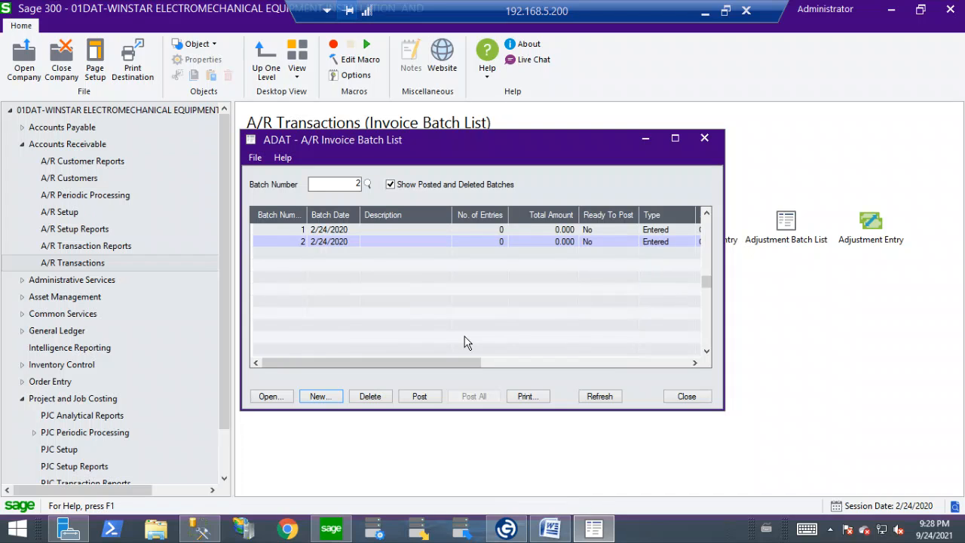
click(693, 398)
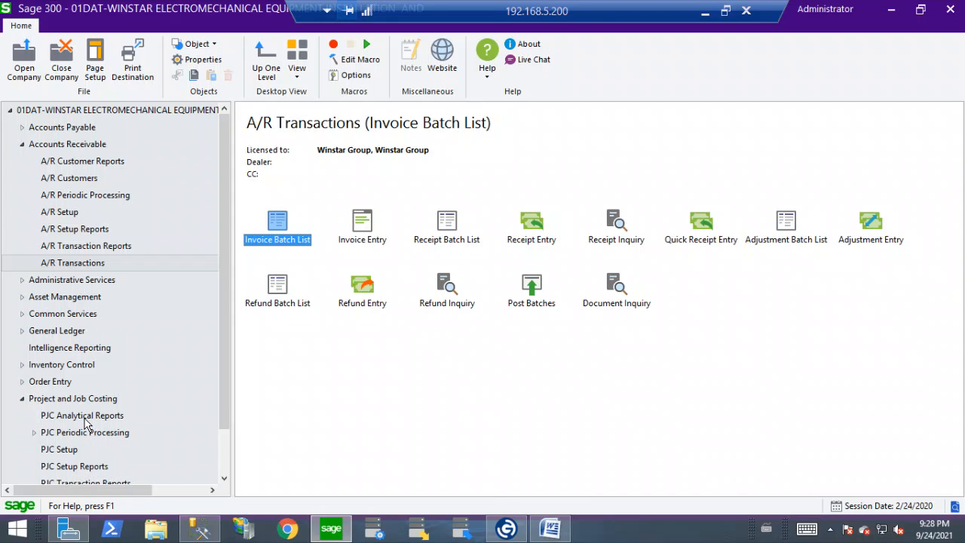
click(66, 181)
click(73, 247)
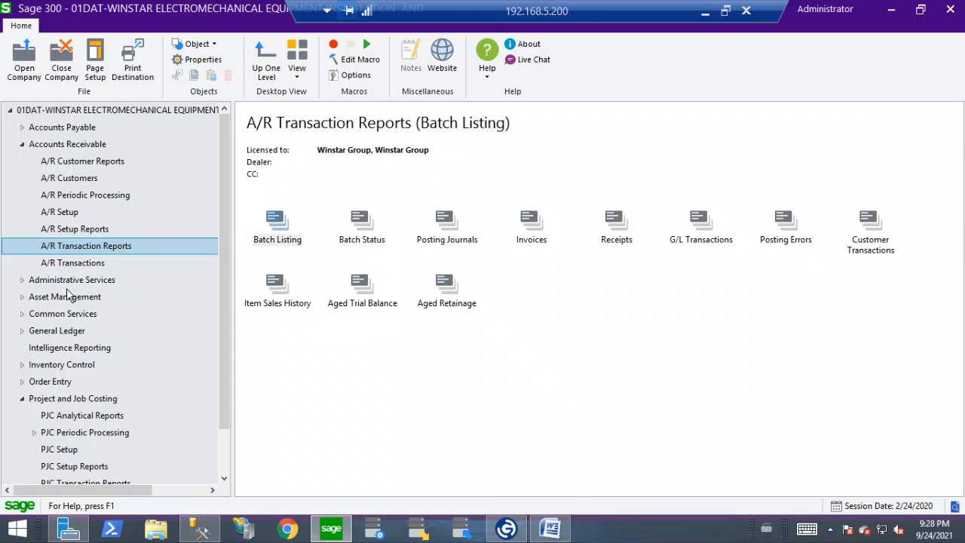
Print the A/R Aged Trial Balance report by due date for all customers, dismiss the message, and close the report form.
click(868, 222)
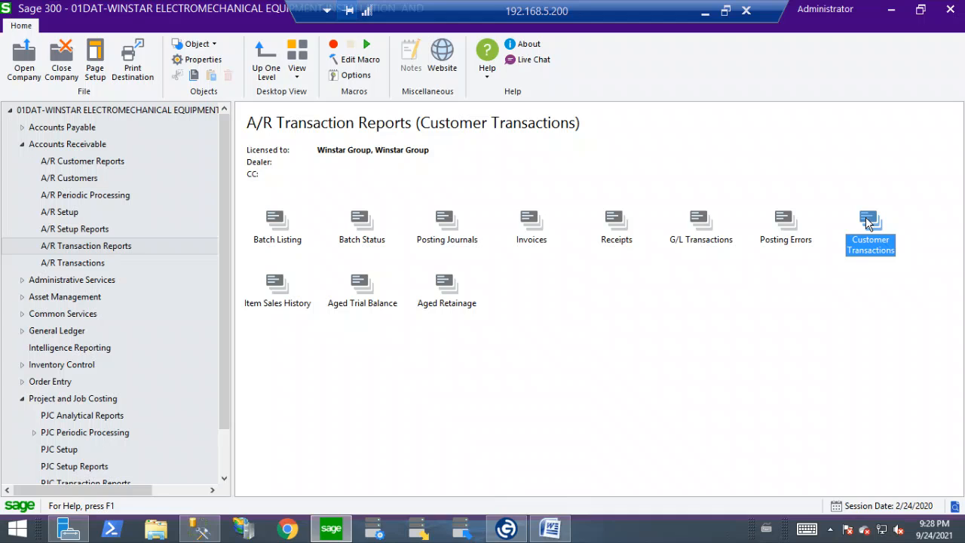
click(357, 287)
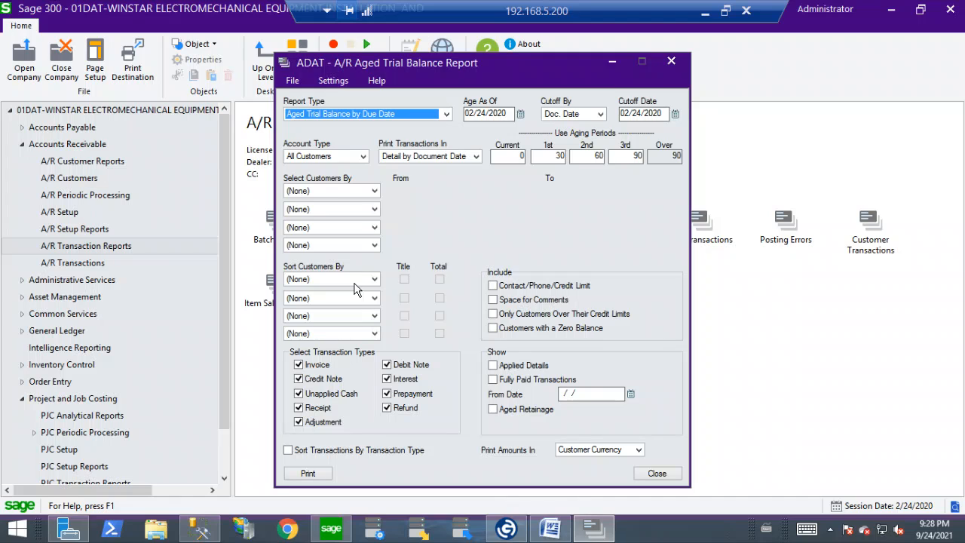
click(313, 473)
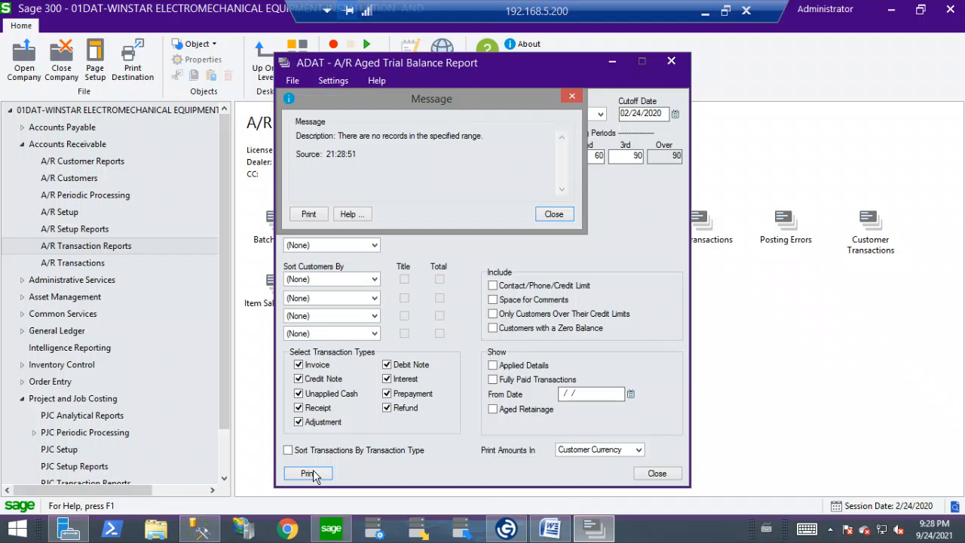
click(559, 216)
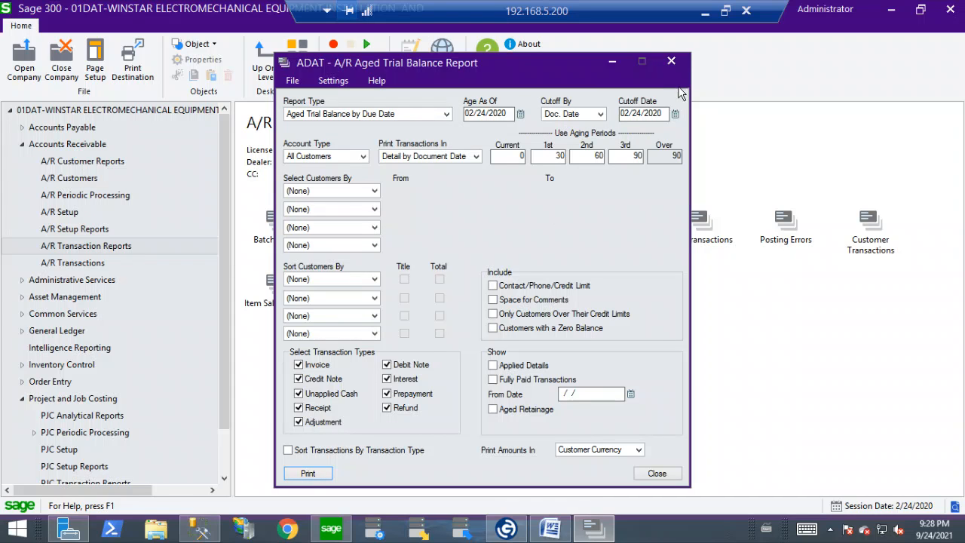
click(671, 62)
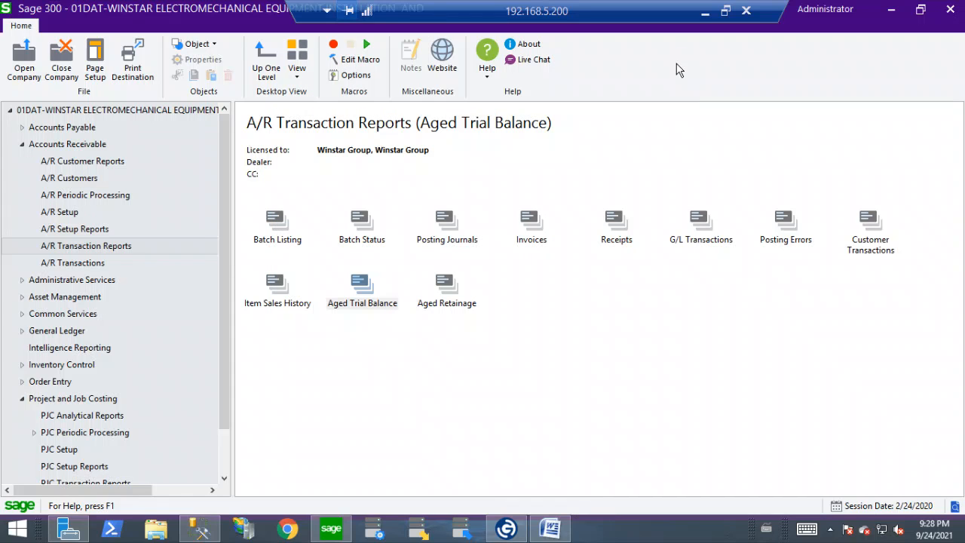
Print the A/P Aged Payables report by due date from the A/P Transaction Reports, review the vendor's aged invoices, and close the report.
click(23, 129)
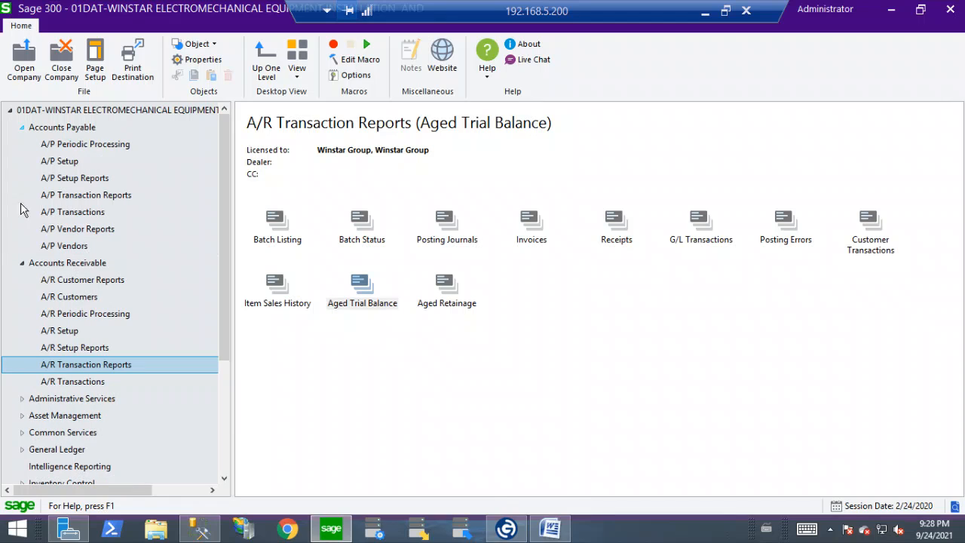
click(79, 212)
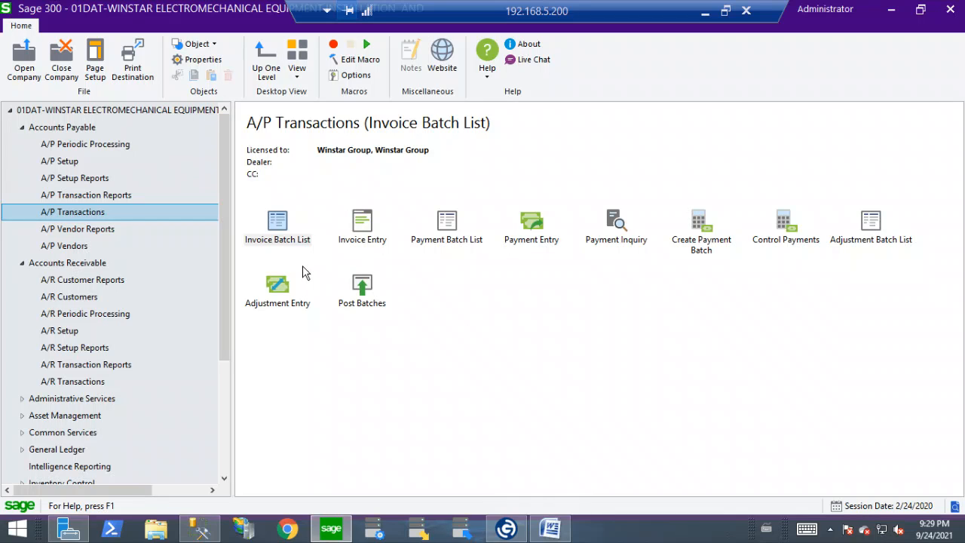
click(79, 197)
double_click(869, 219)
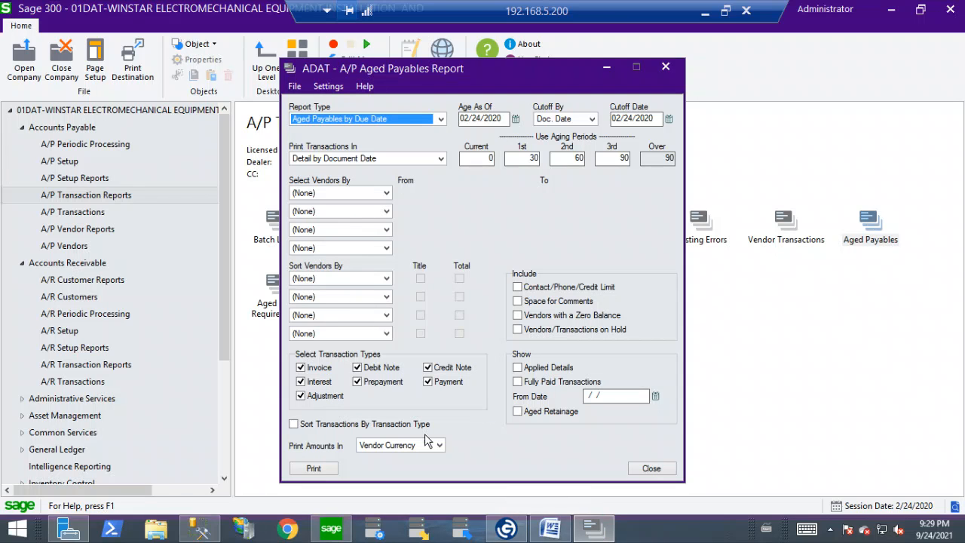
click(314, 470)
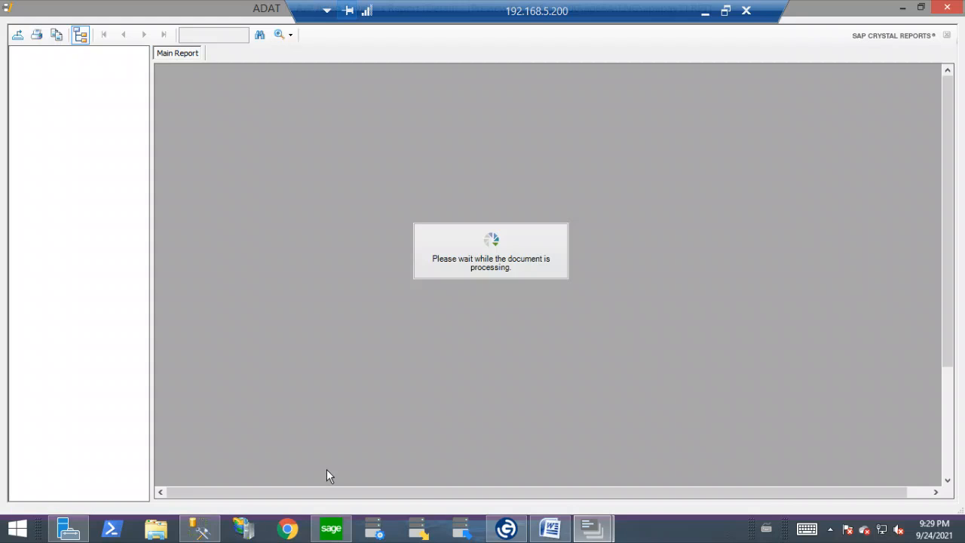
scroll(601, 394, down, 3)
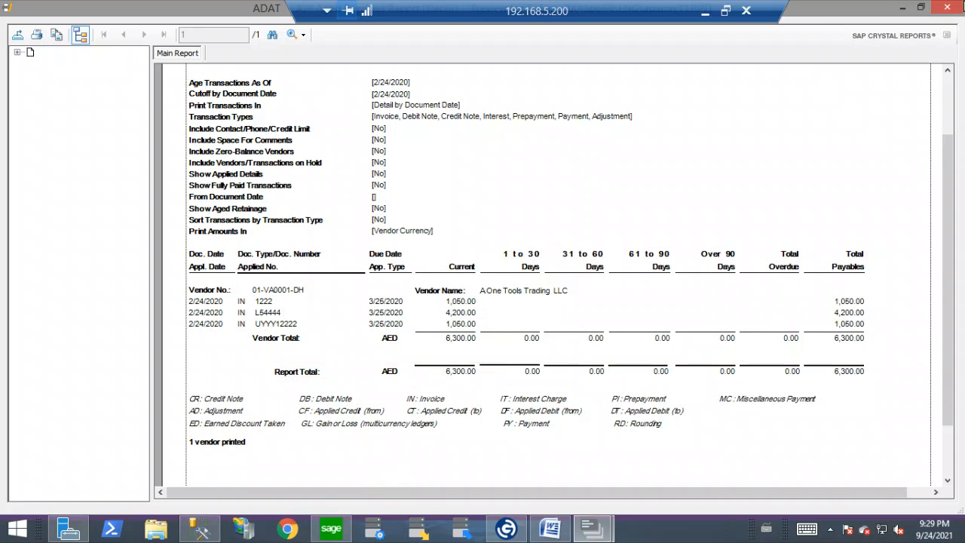
click(948, 7)
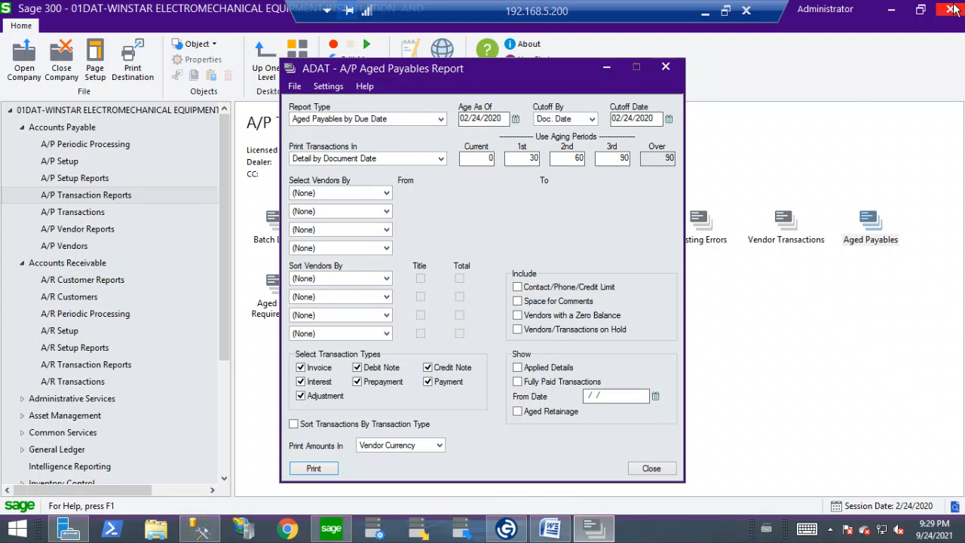
click(674, 72)
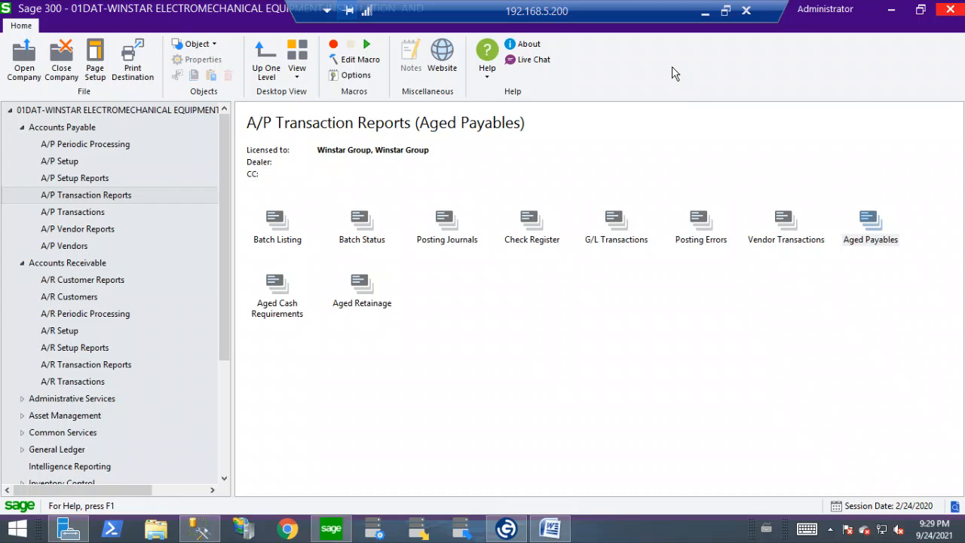
Collapse the Accounts Payable, Accounts Receivable and Project and Job Costing modules and open the Report Manager from Intelligence Reporting.
click(22, 128)
click(22, 144)
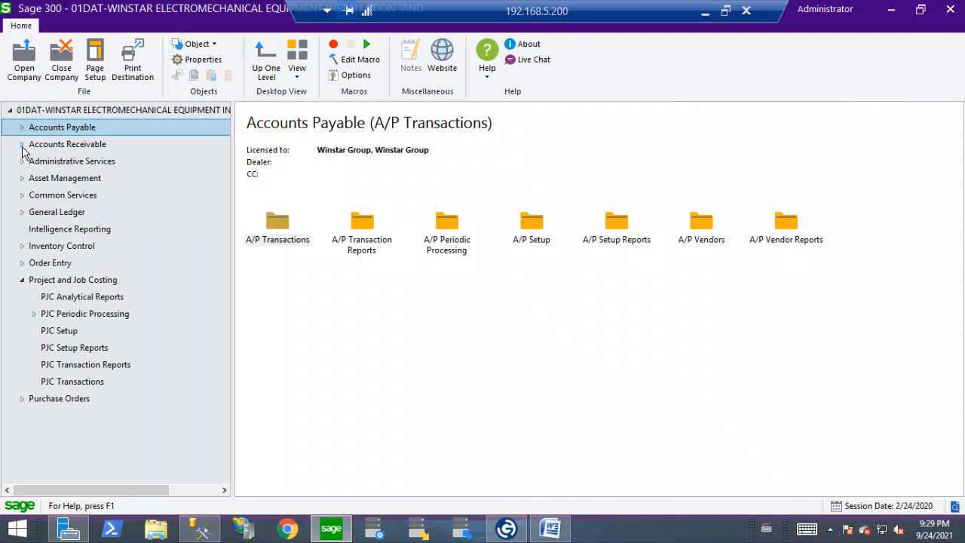
click(22, 280)
click(48, 230)
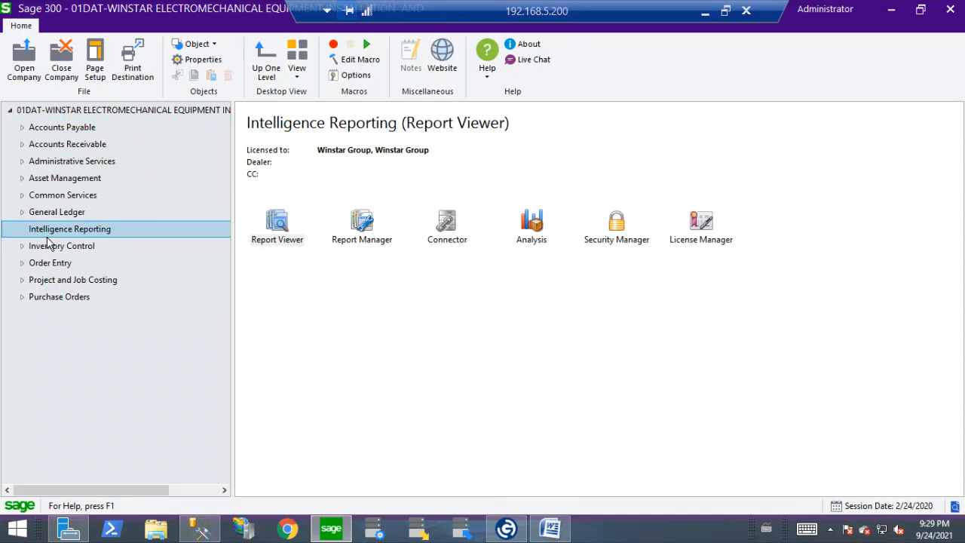
double_click(361, 223)
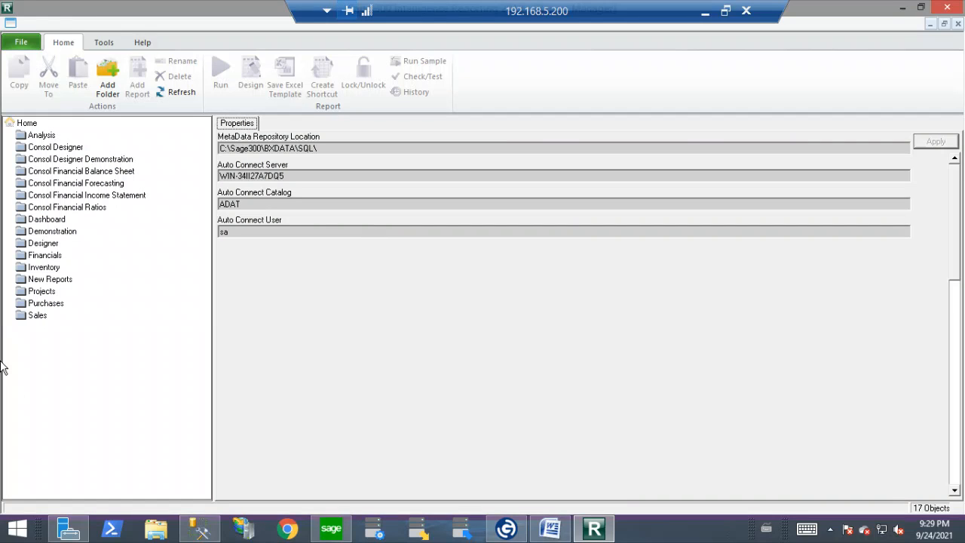
Run the Copy of PJC Contract Summary S300 SQL report from the Projects folder.
click(46, 291)
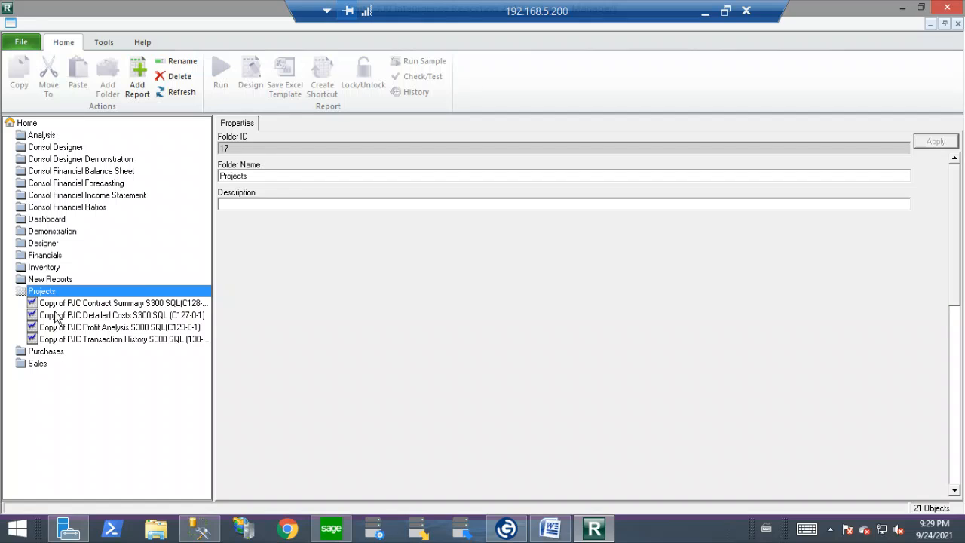
click(106, 304)
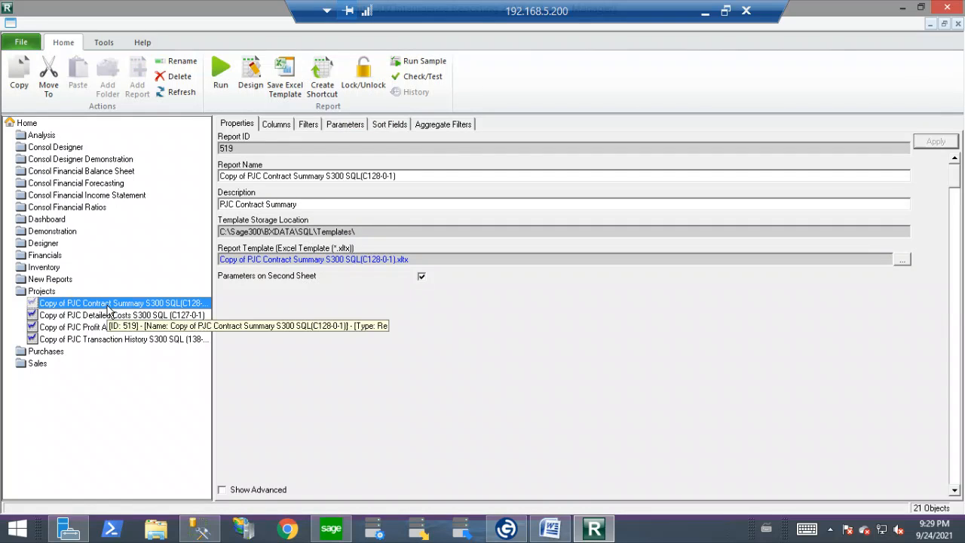
click(219, 77)
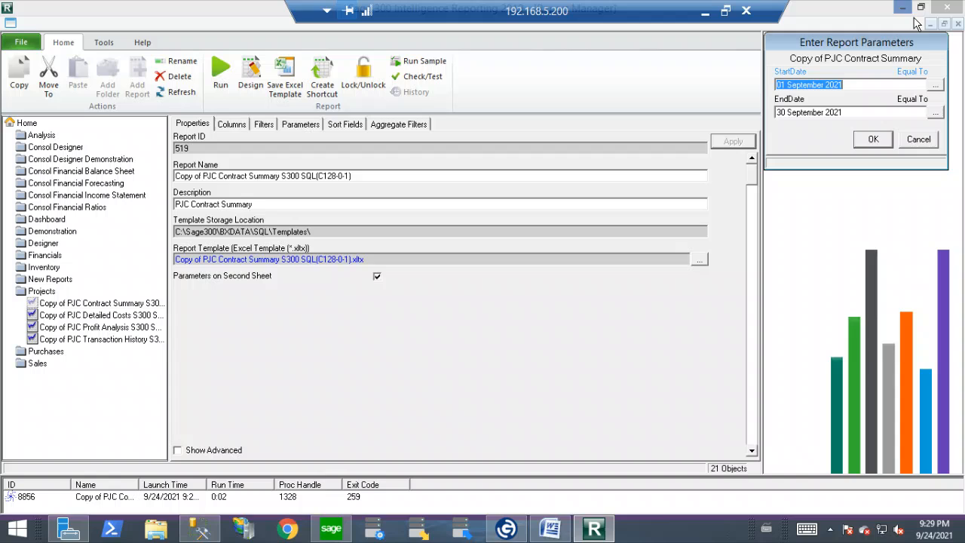
Set the contract summary's start date to 01 January 2020, keep the end date of 30 September 2021, and generate the report.
click(935, 86)
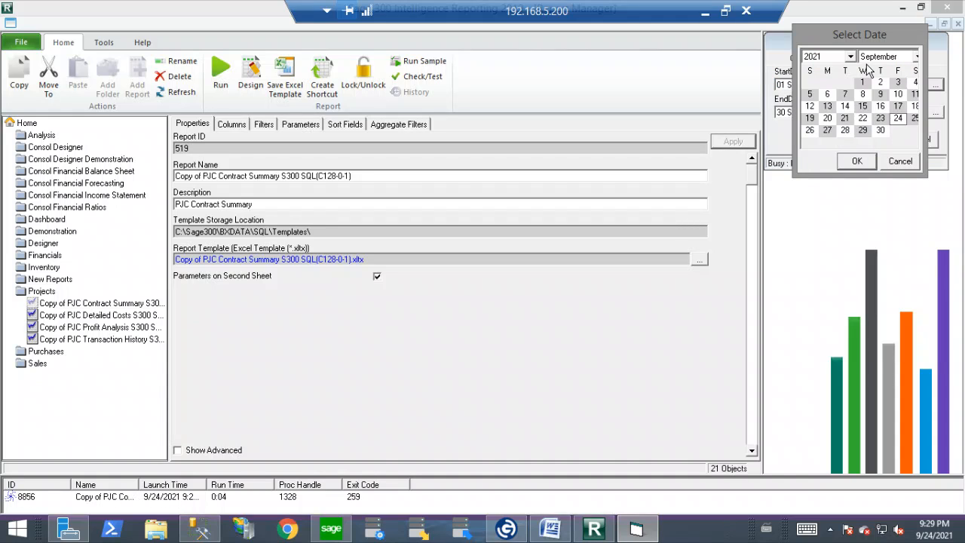
click(852, 57)
click(851, 70)
click(837, 70)
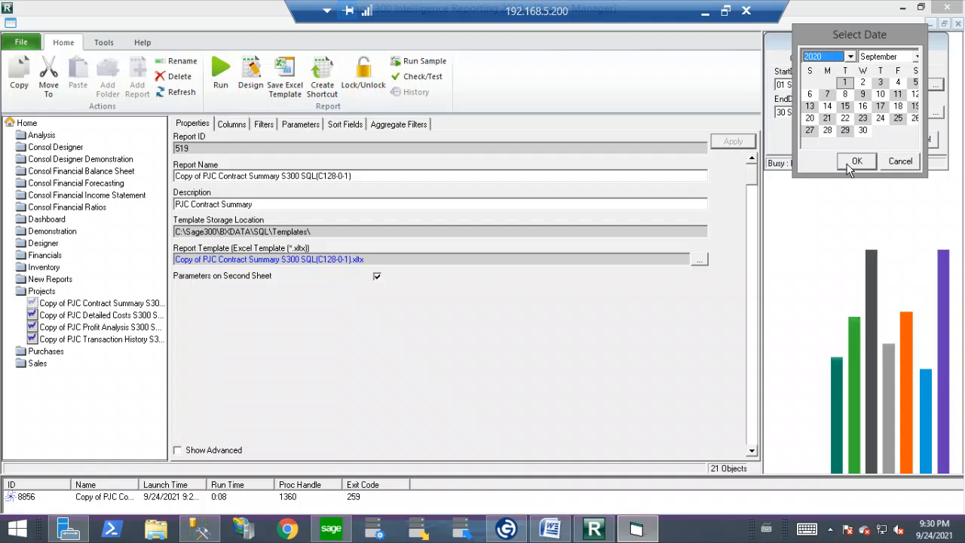
click(918, 57)
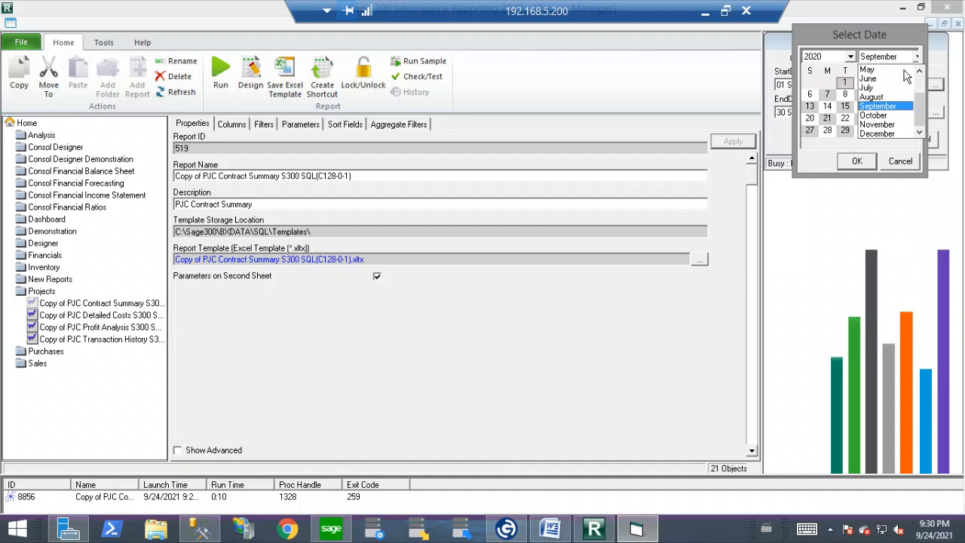
scroll(890, 75, up, 2)
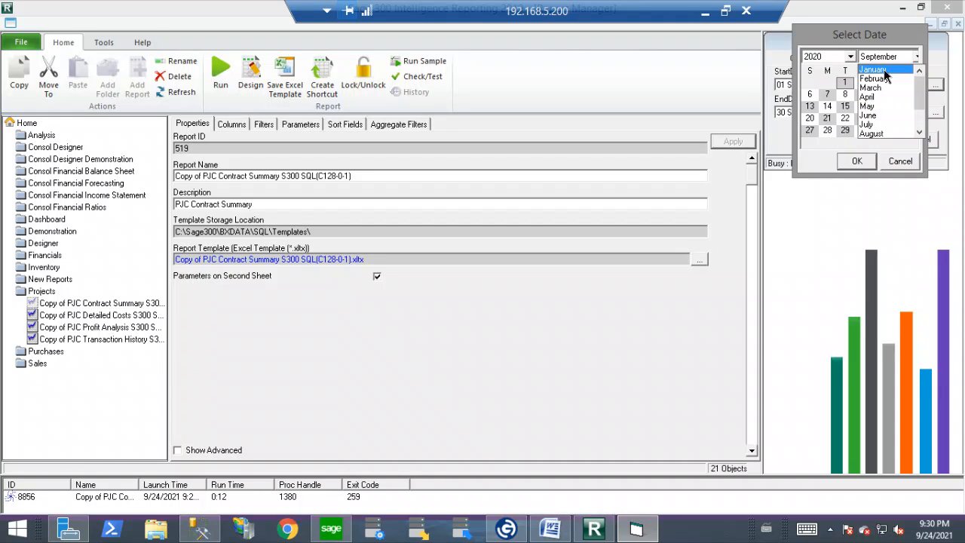
click(885, 70)
click(856, 161)
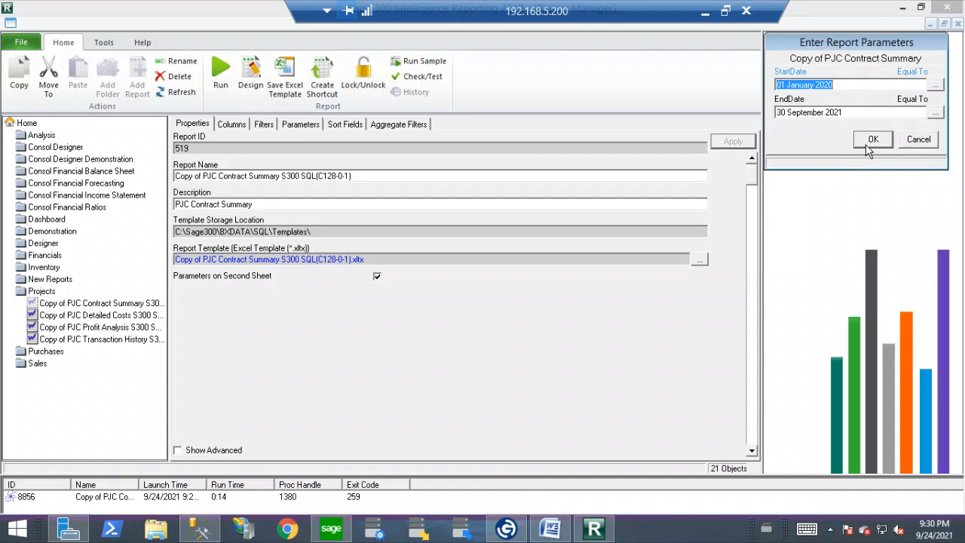
click(872, 140)
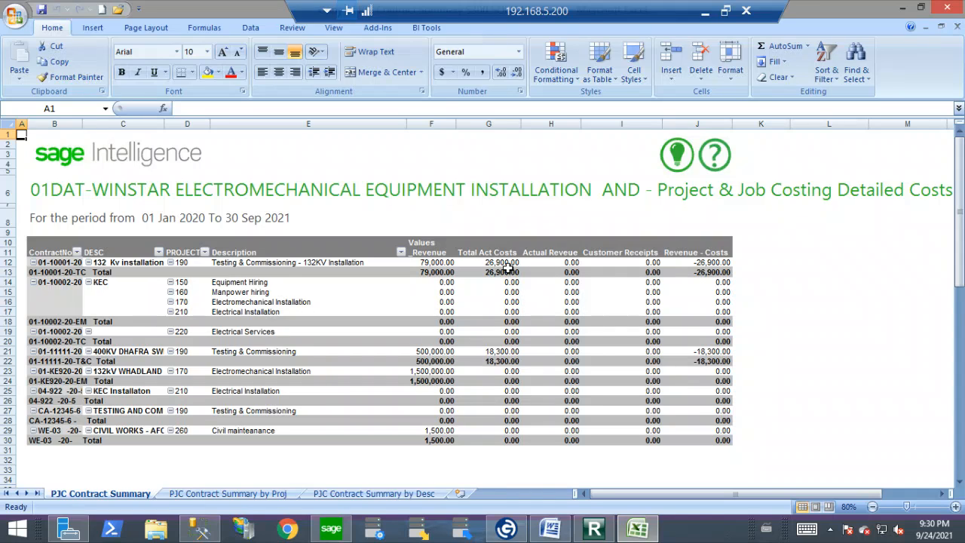
Review the contract summary sheets by project and by description, and close the workbook, saving its changes.
click(237, 496)
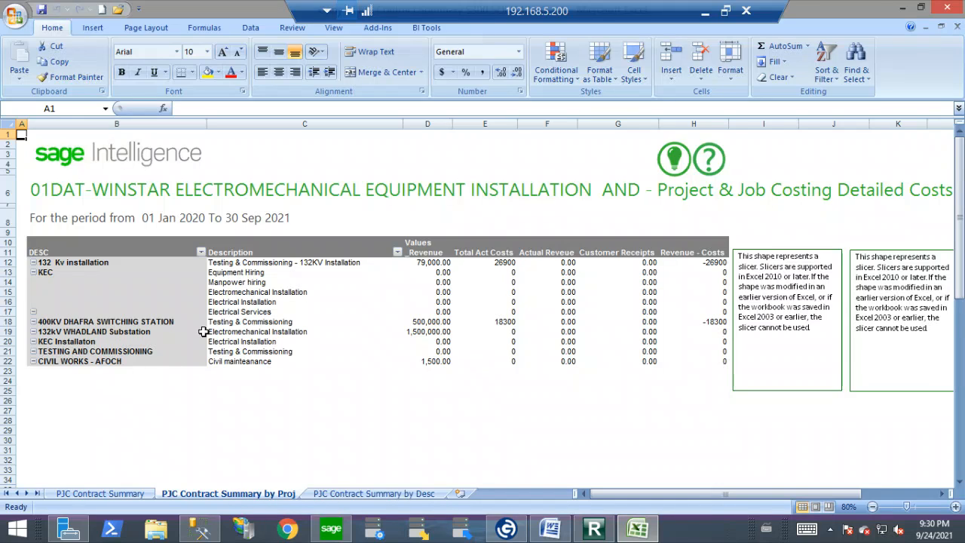
click(366, 496)
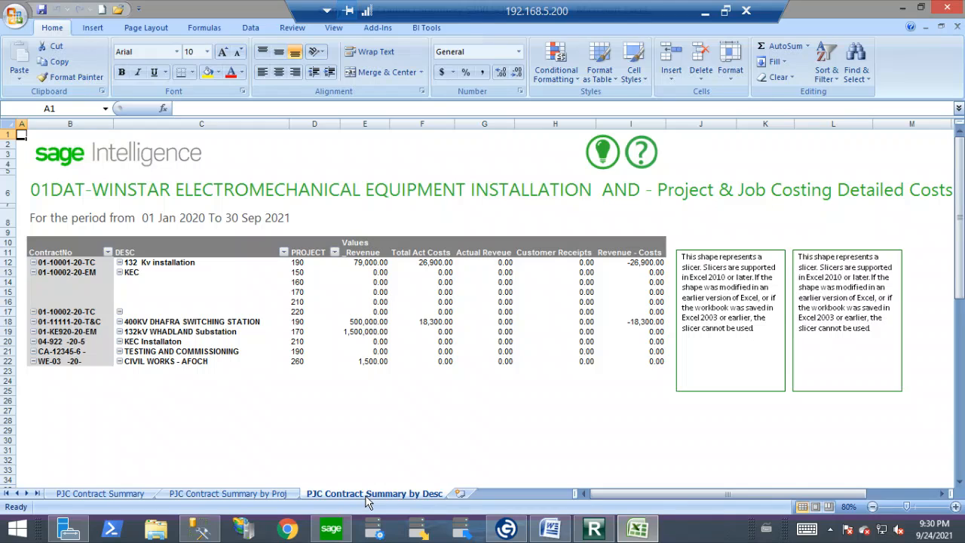
click(949, 8)
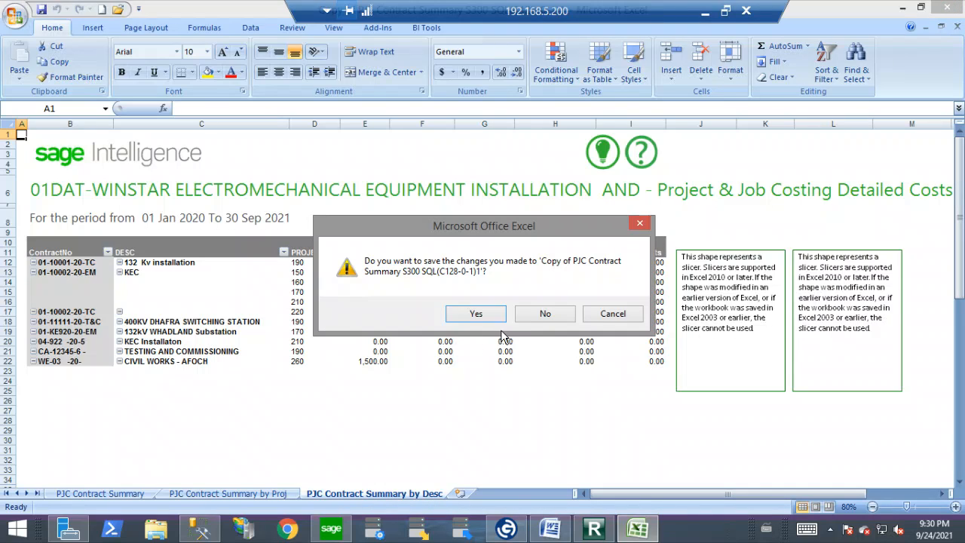
click(476, 313)
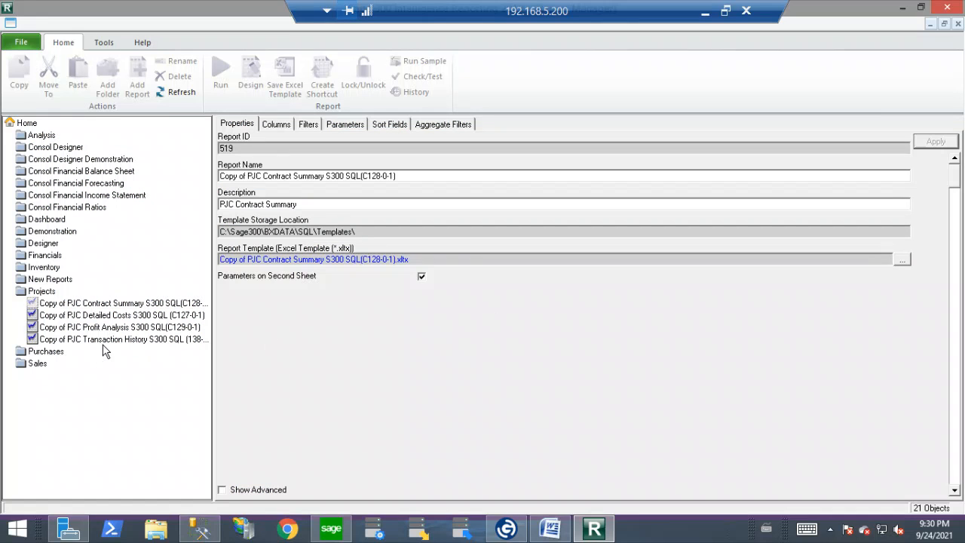
Run the Copy of PJC Profit Analysis S300 SQL report and set its start date to 01 January 2020.
click(113, 330)
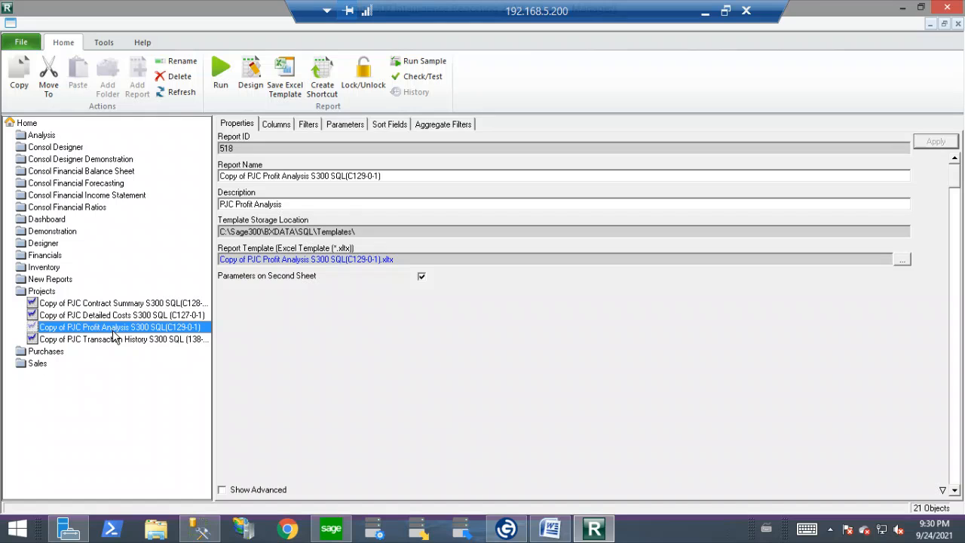
click(221, 79)
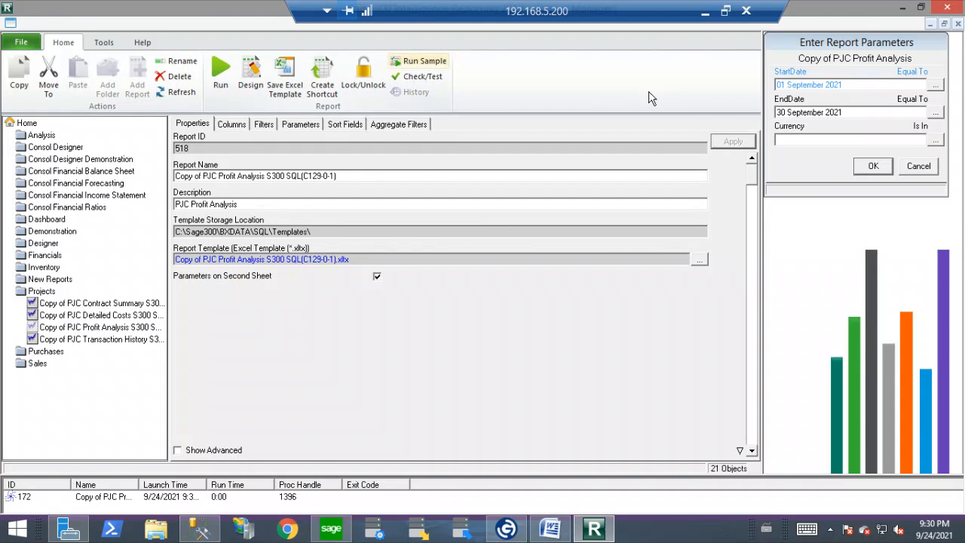
click(935, 86)
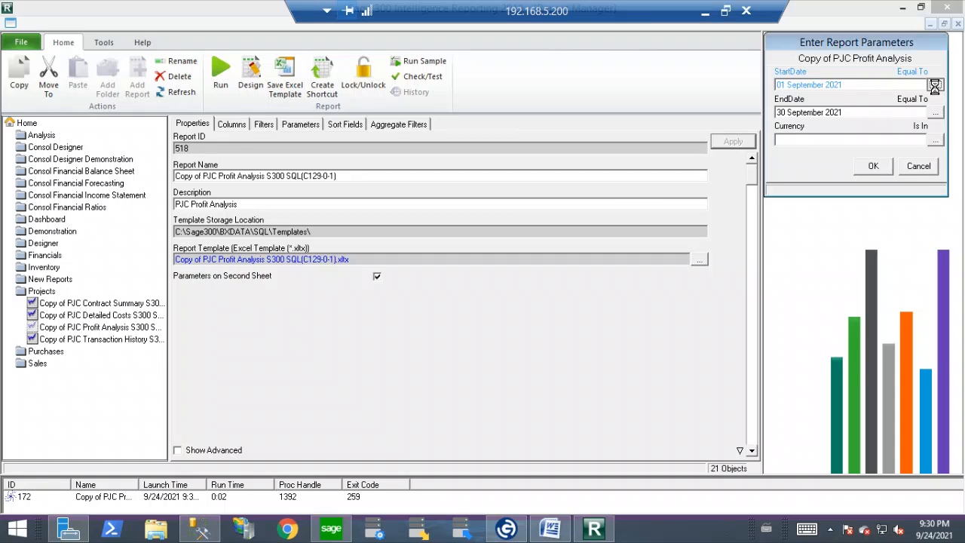
click(851, 71)
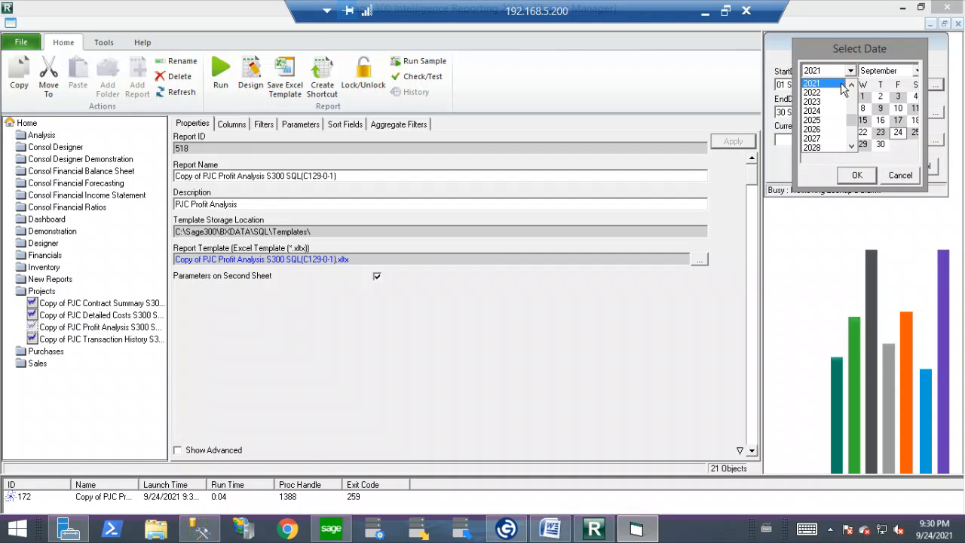
click(828, 87)
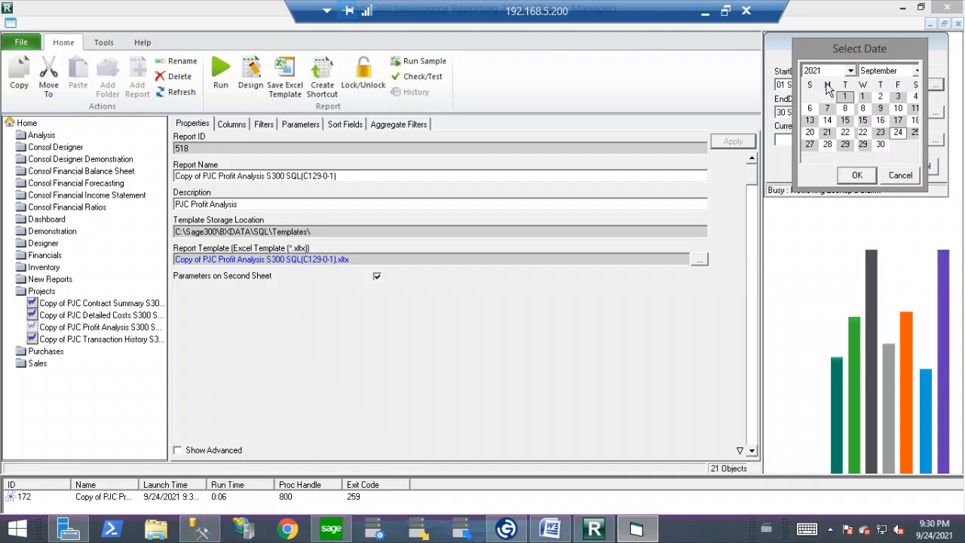
click(917, 71)
scroll(894, 92, up, 2)
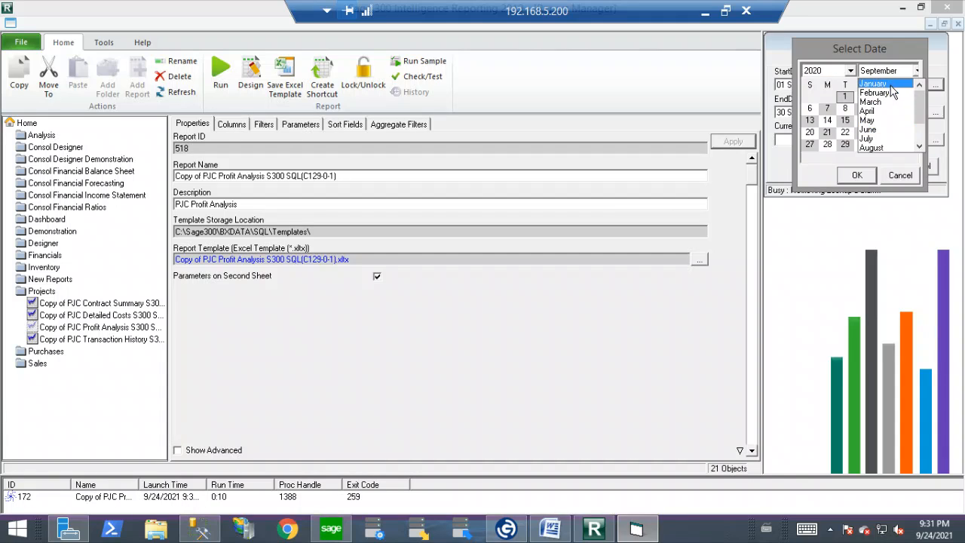
click(893, 83)
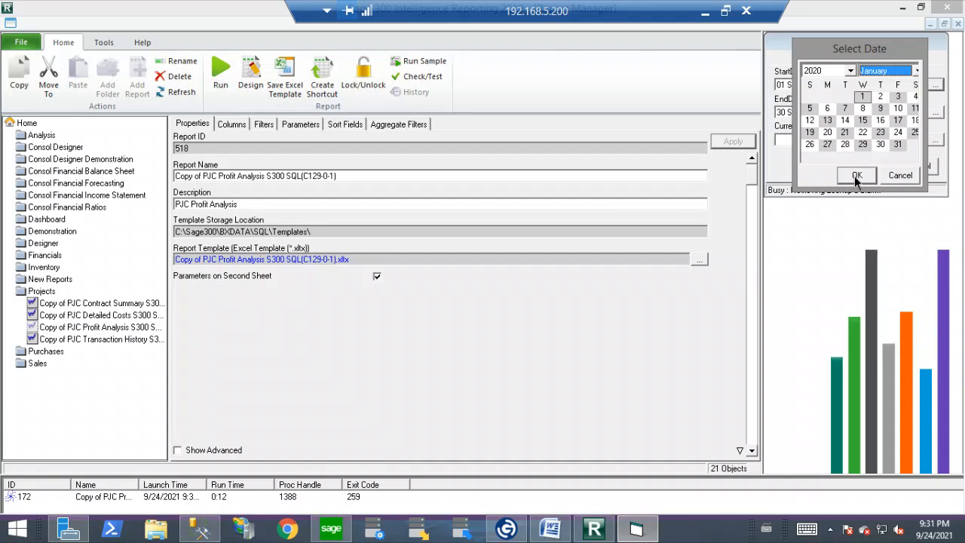
click(857, 174)
Choose AED as the report currency and generate the profit analysis with the end date of 30 September 2021.
click(930, 142)
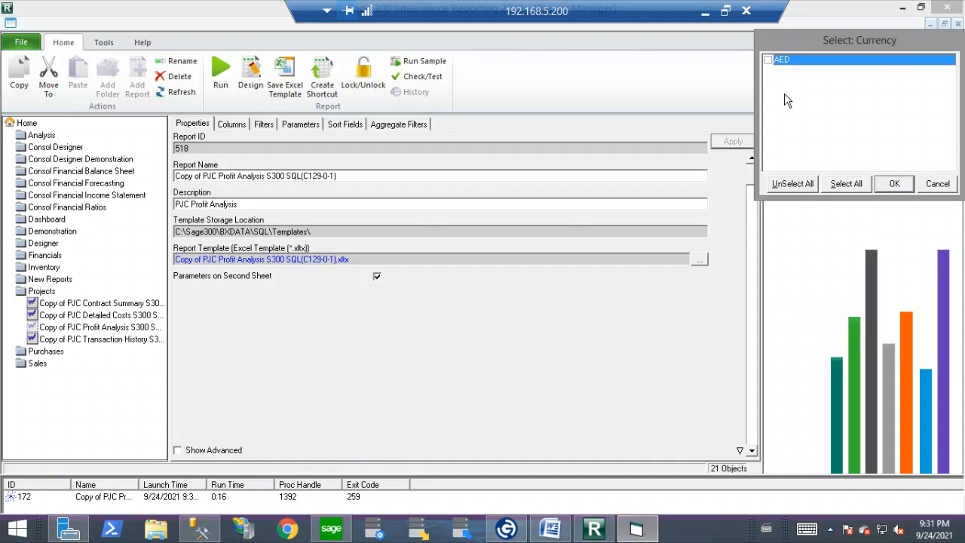
click(769, 60)
click(893, 181)
click(876, 164)
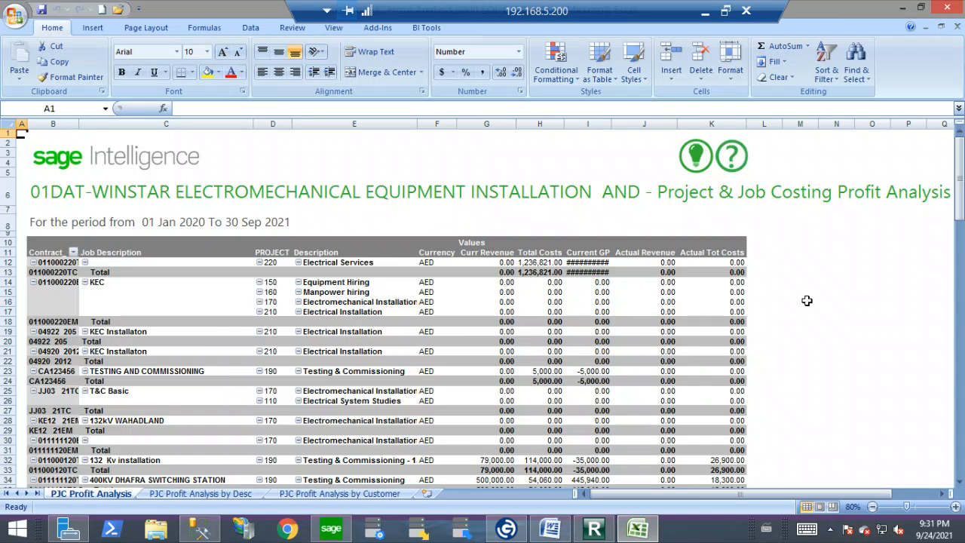
Review the profit analysis sheets, including those by description and by customer, and close the workbook, saving its changes.
scroll(821, 290, down, 1)
scroll(821, 289, down, 1)
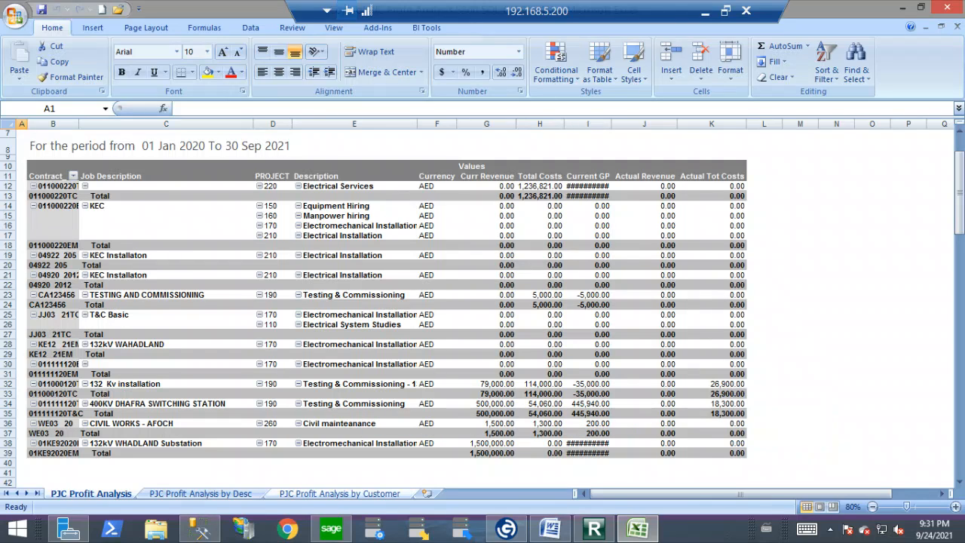
click(212, 495)
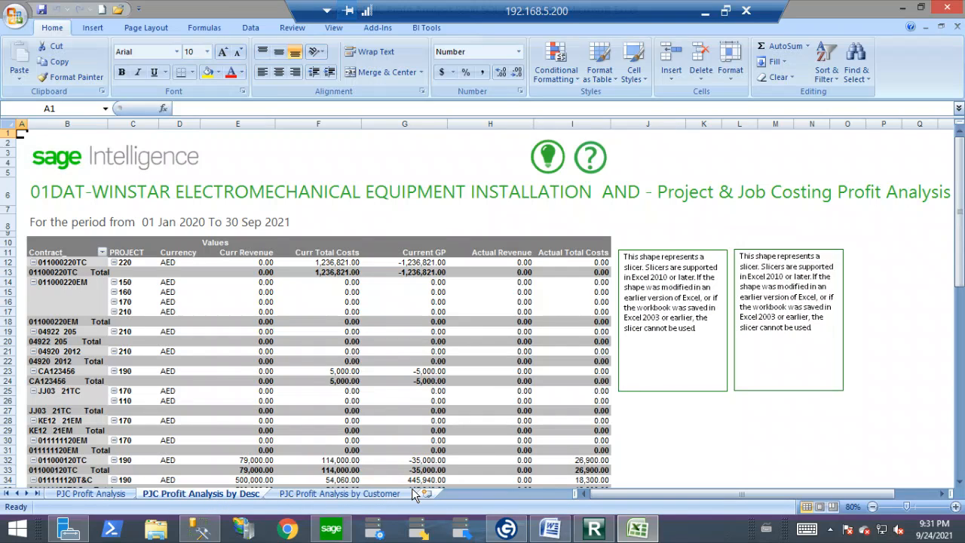
click(359, 498)
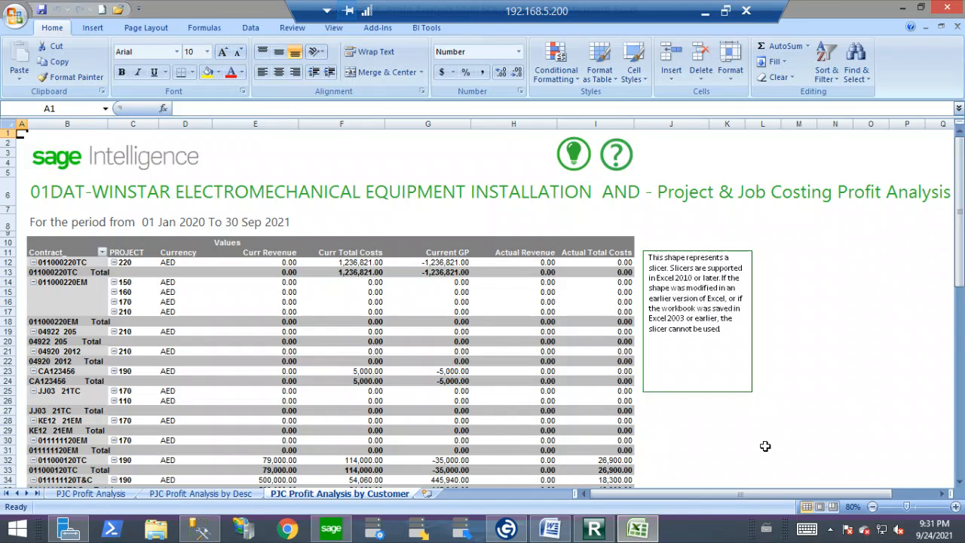
click(958, 26)
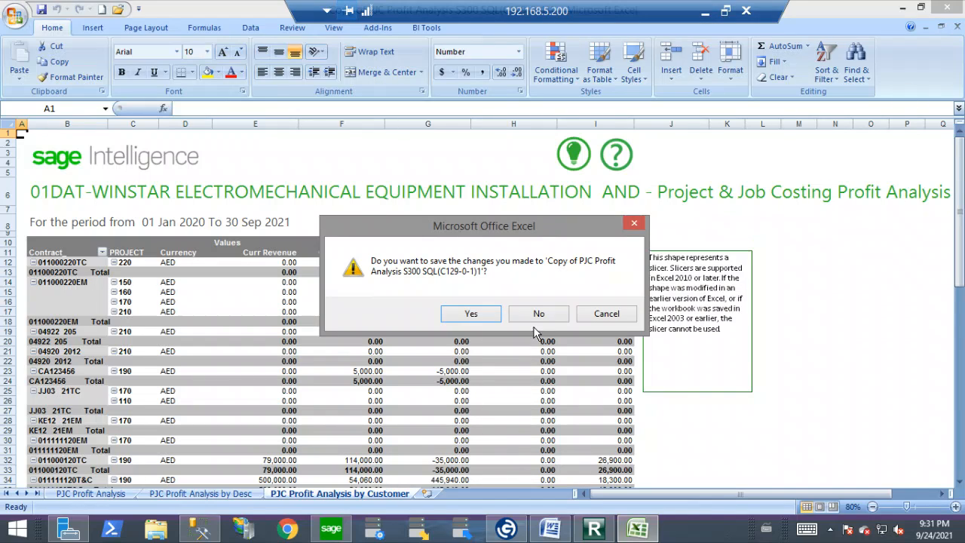
click(469, 314)
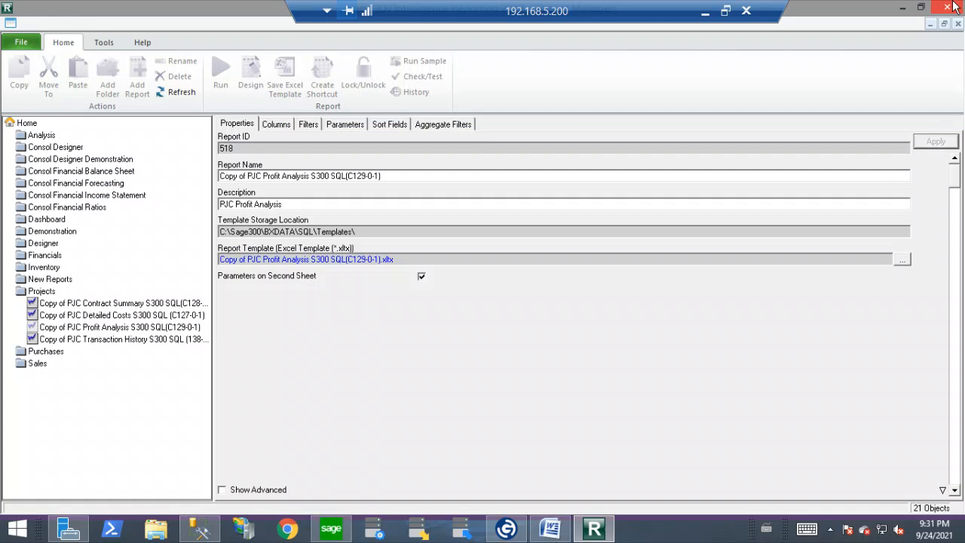
click(949, 7)
Run the Copy of Financial Income Statement S300SQL report from the Financials folder.
click(30, 258)
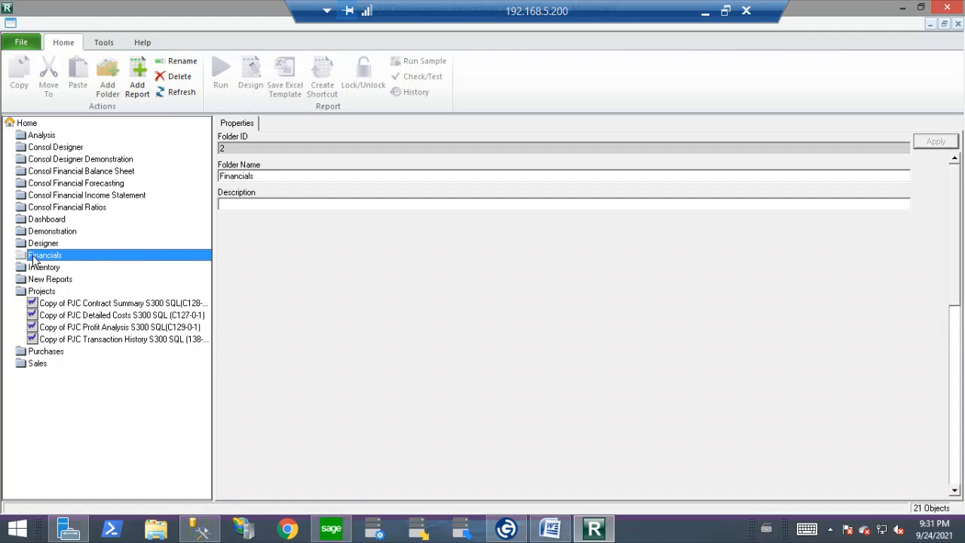
double_click(33, 261)
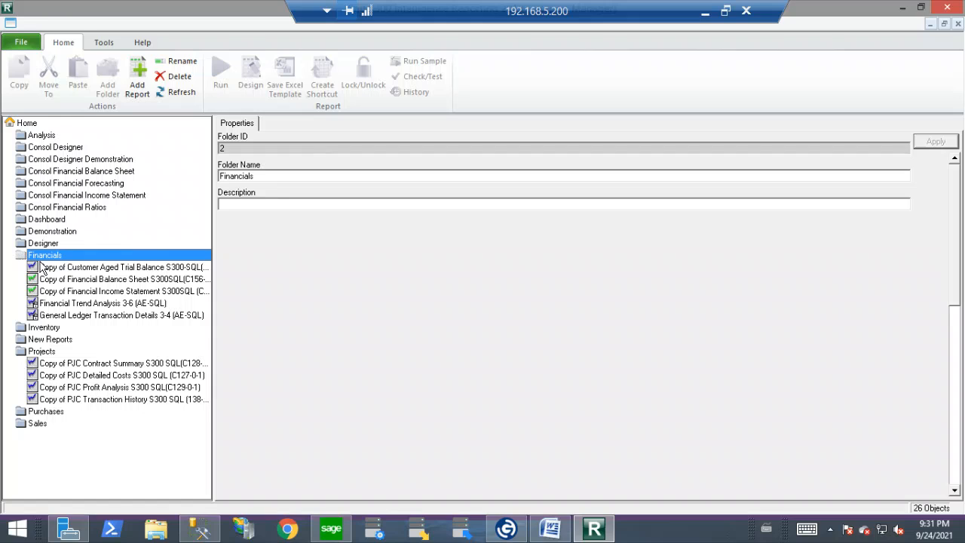
click(119, 283)
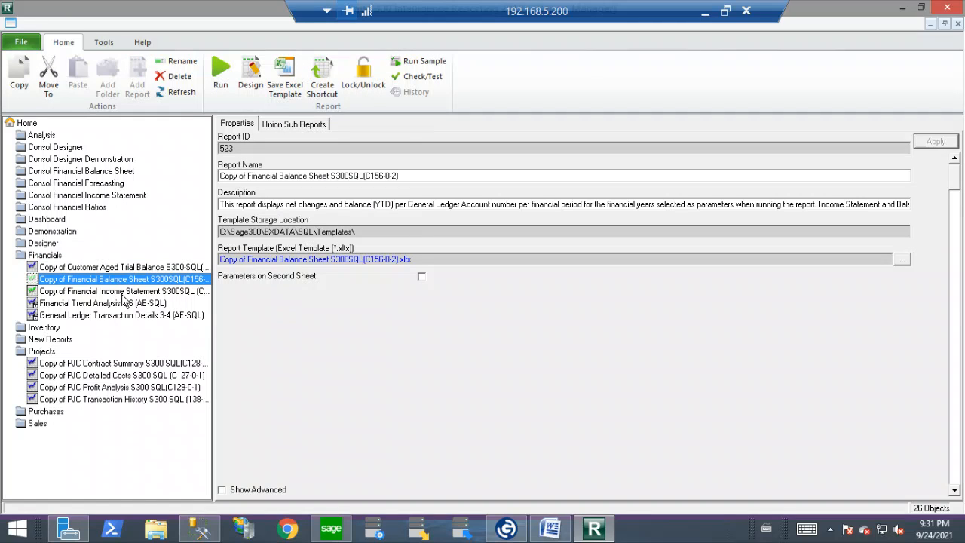
click(122, 294)
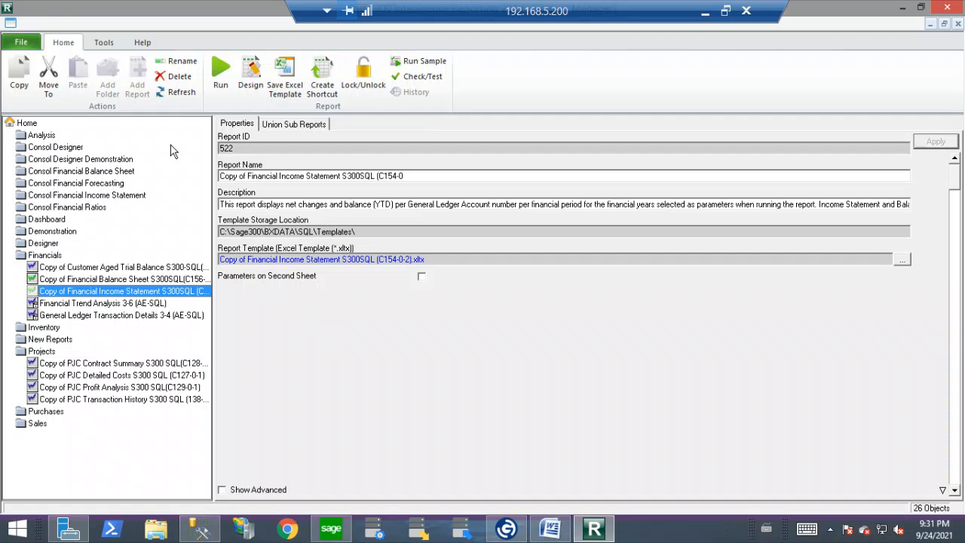
click(219, 75)
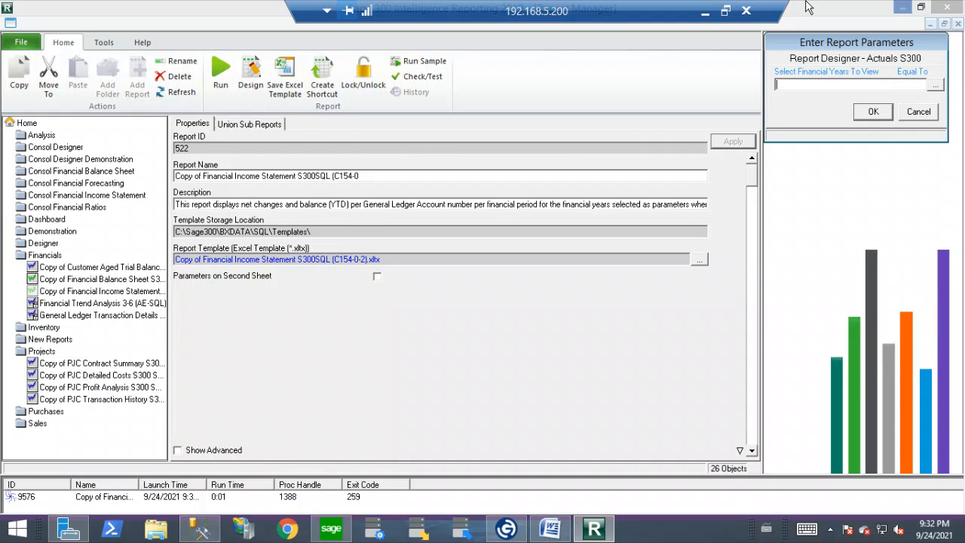
Select 2020 as the financial year to view and generate the income statement.
click(936, 86)
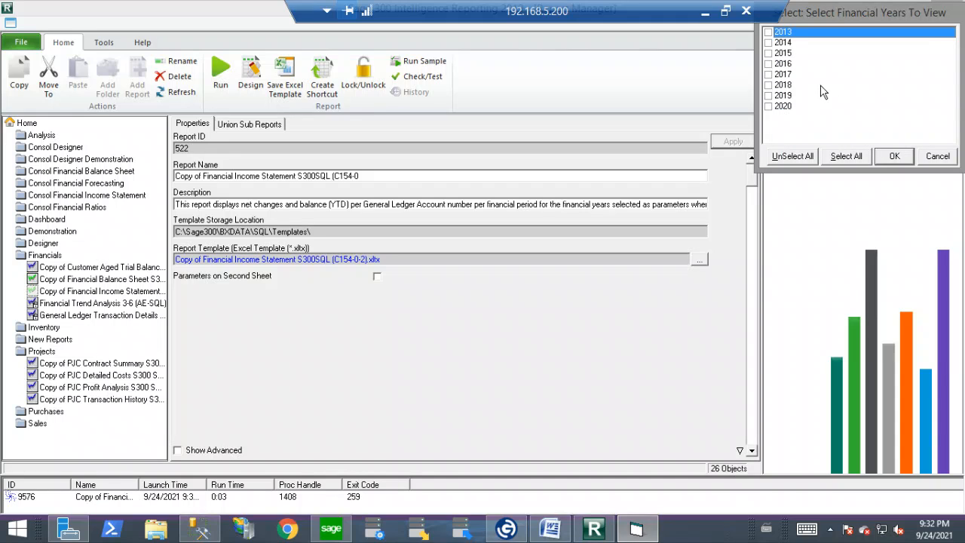
click(775, 107)
click(771, 107)
click(886, 155)
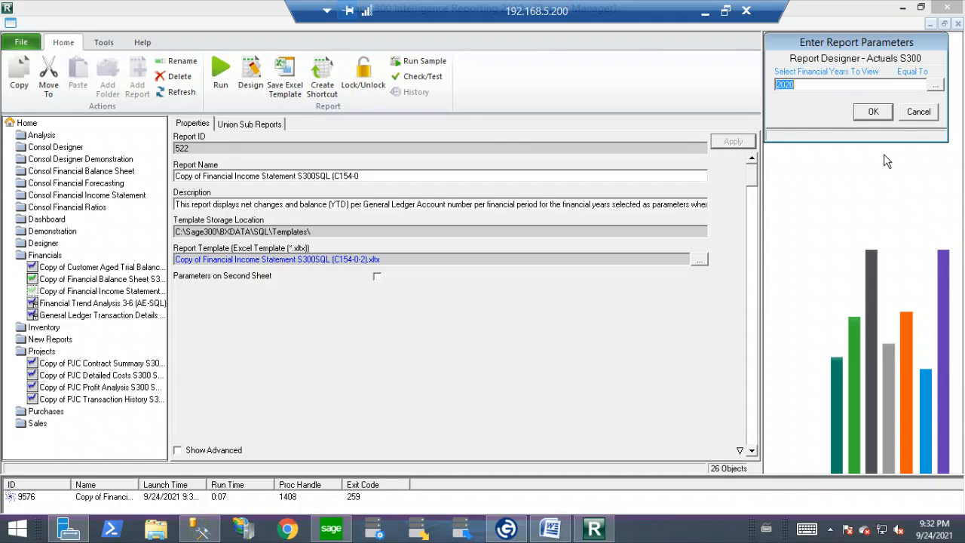
click(878, 113)
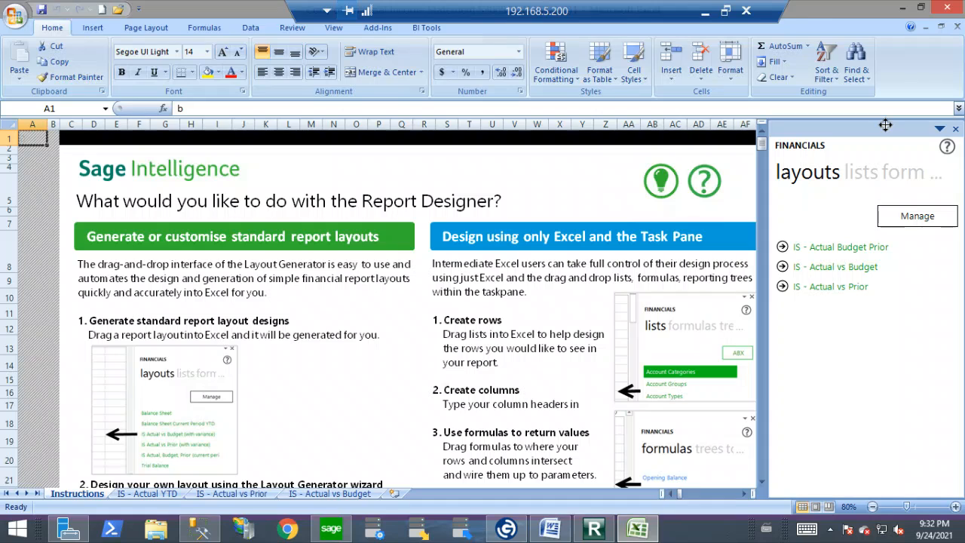
Review the income statement's Actual YTD and Actual vs Prior sheets, save and close the workbook, and exit Excel.
click(148, 494)
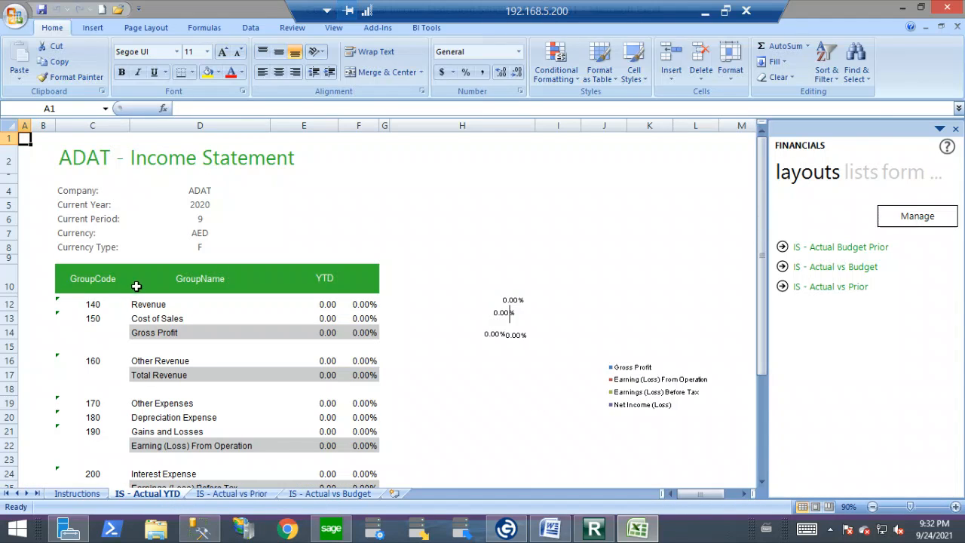
click(247, 496)
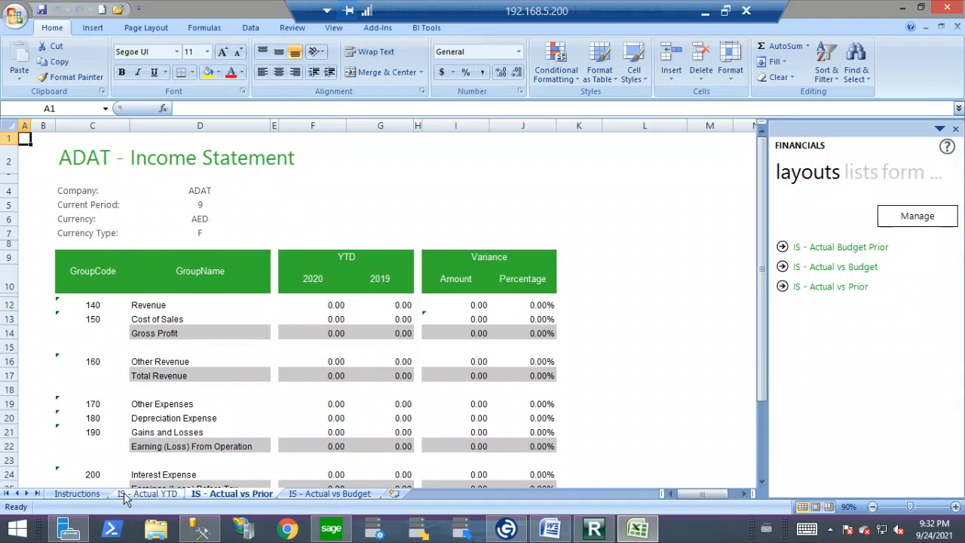
click(147, 495)
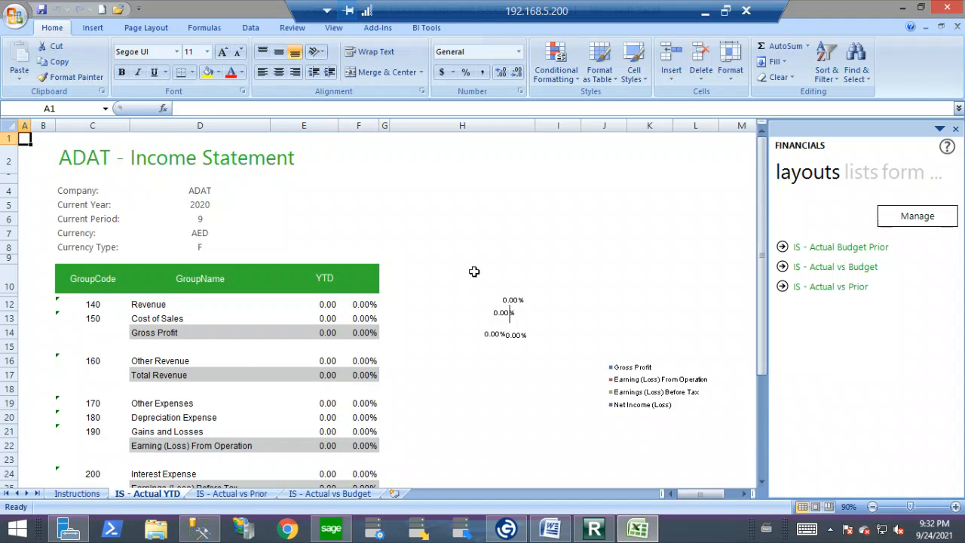
click(957, 27)
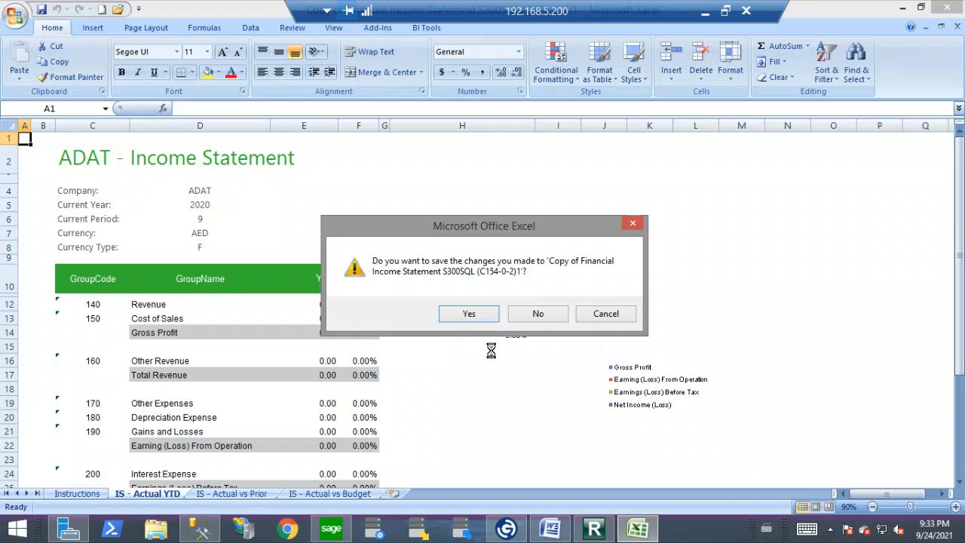
click(470, 314)
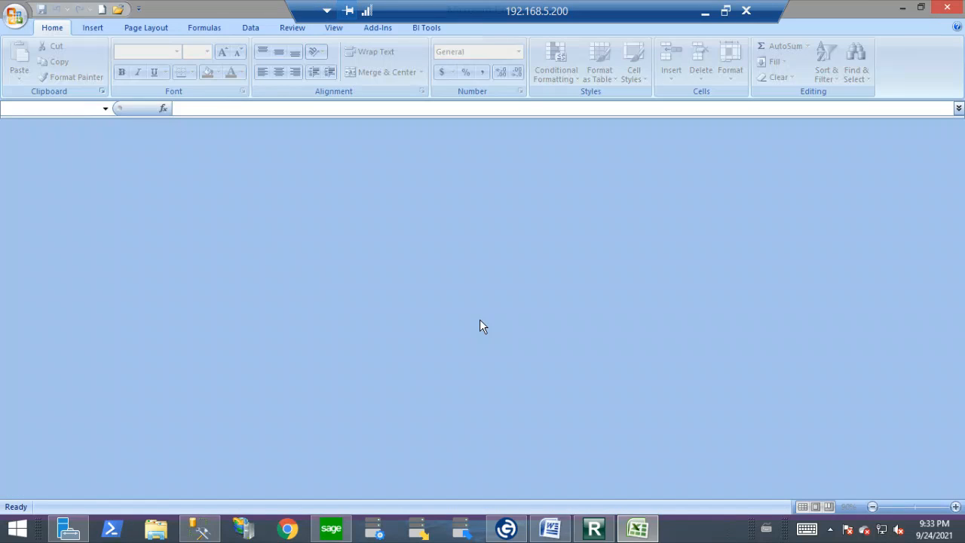
click(947, 7)
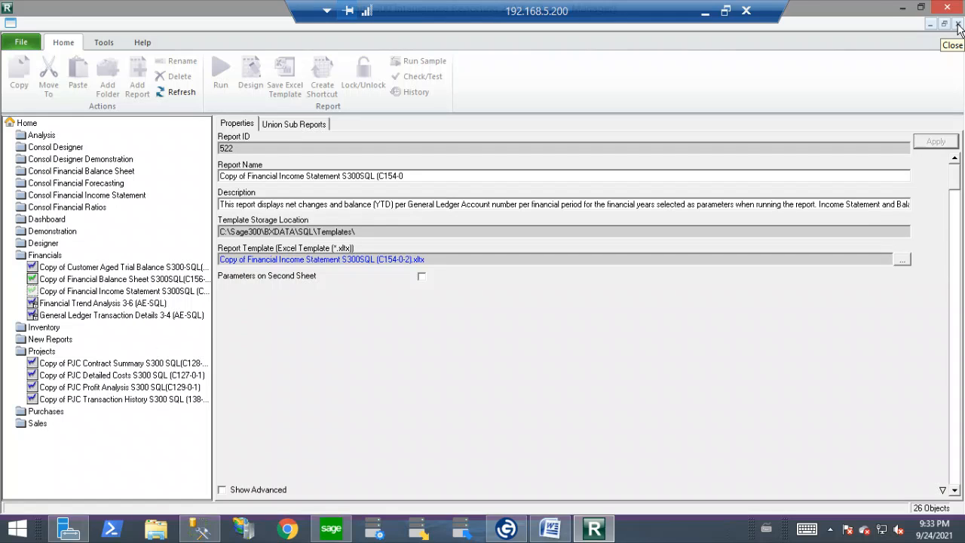
Minimize the Report Manager and exit Sage 300, confirming the exit.
mouse_move(963, 6)
mouse_move(959, 46)
click(904, 9)
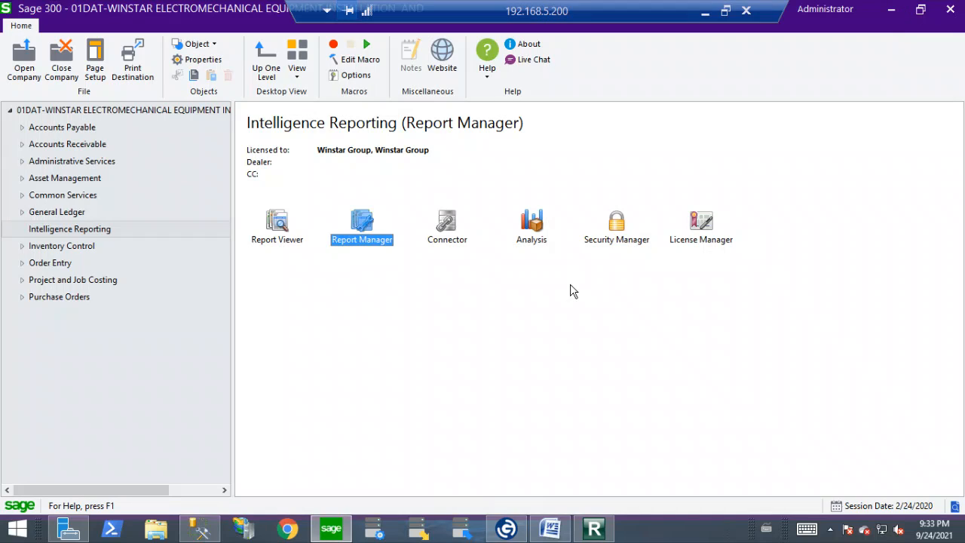
click(951, 10)
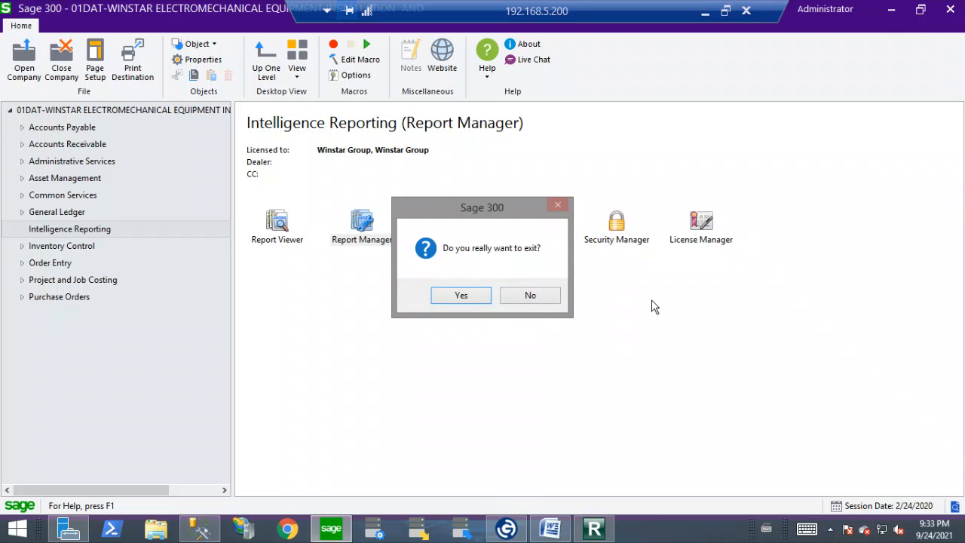
click(464, 299)
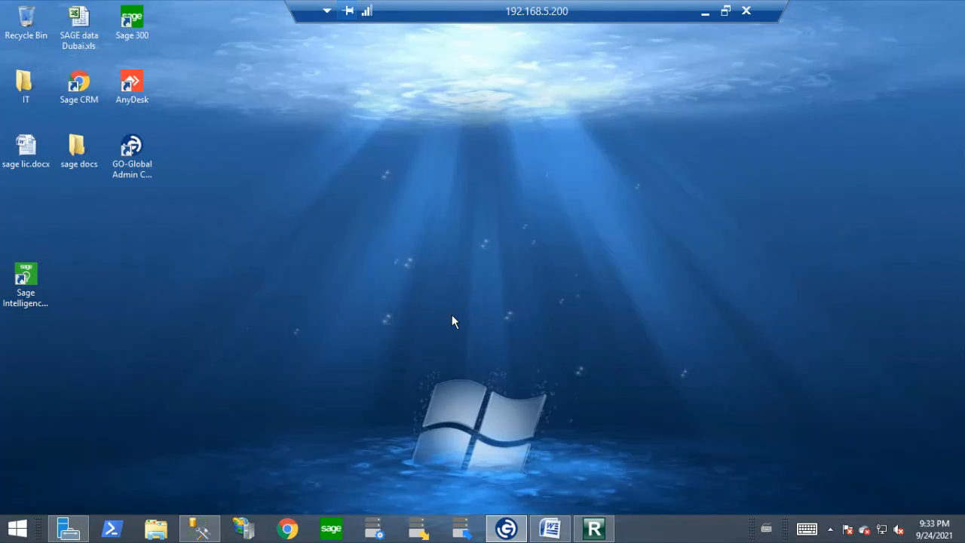